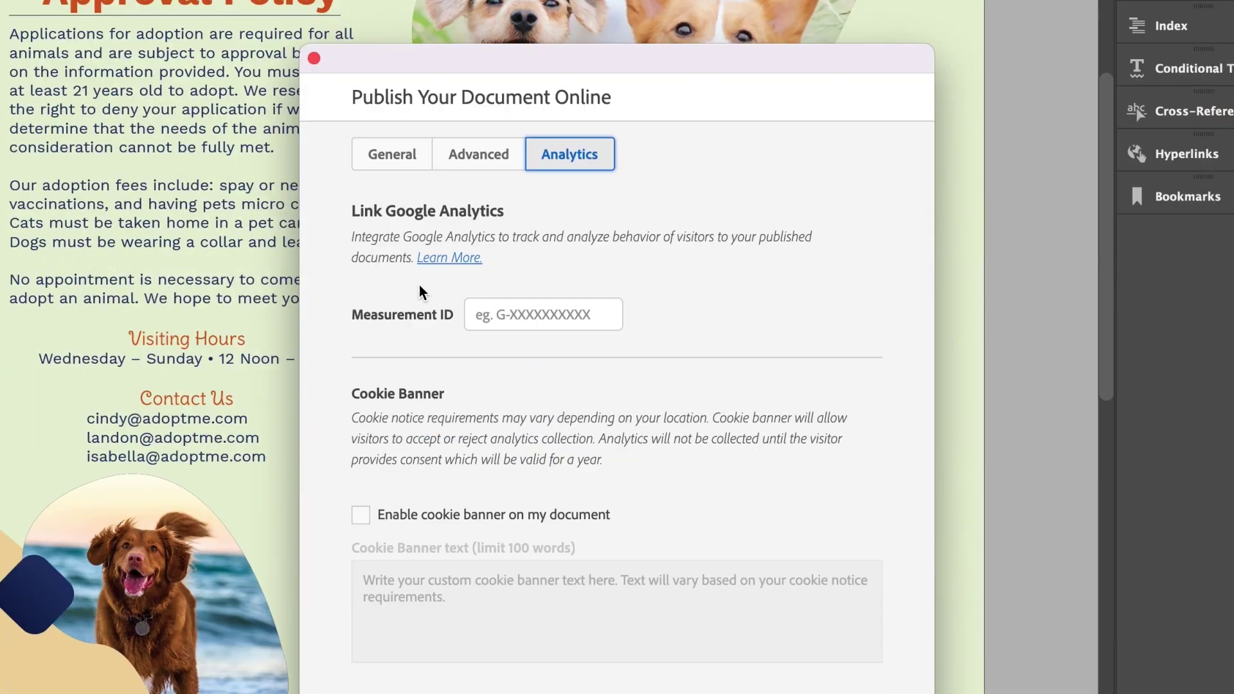
- Review the General tab of the Publish Online settings
click(409, 164)
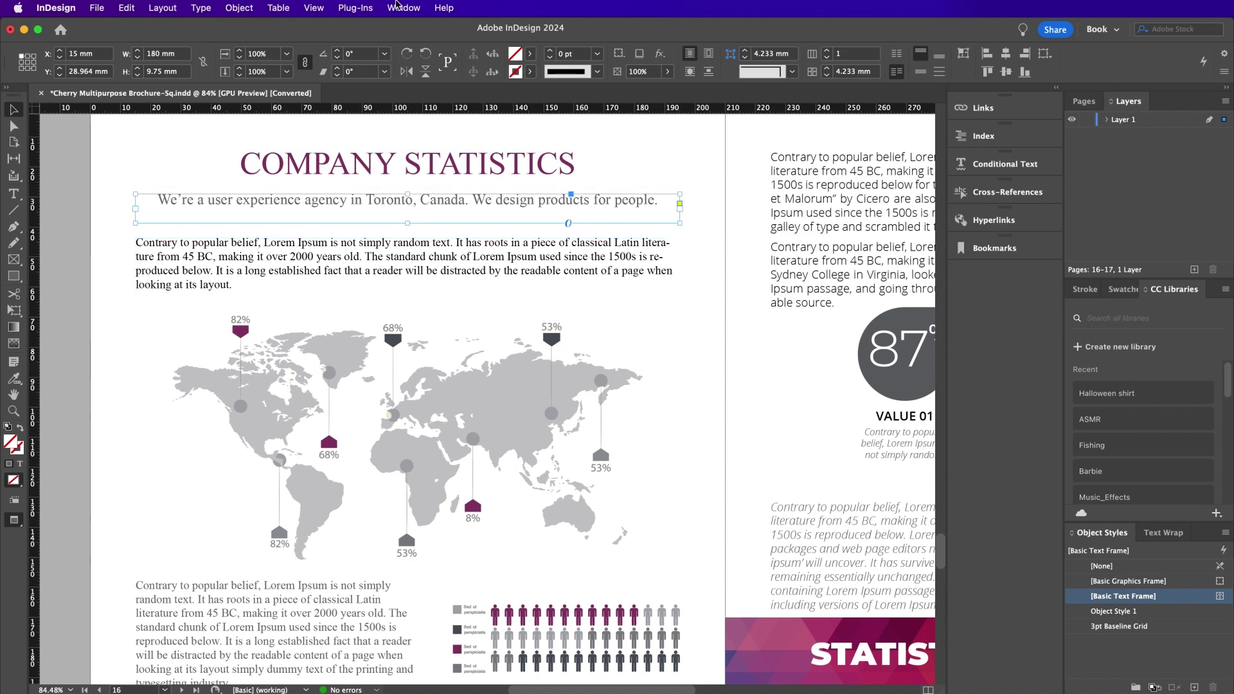
- Show the Style Packs panel from the Window menu's Styles submenu
click(397, 6)
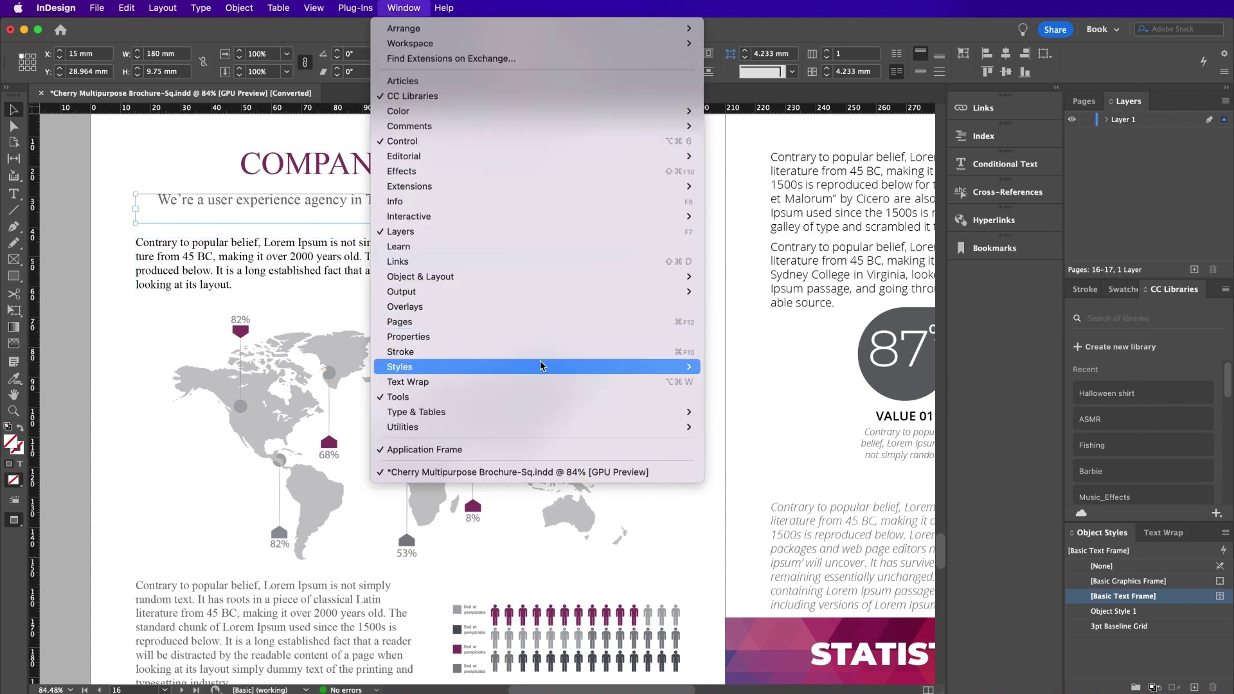
mouse_move(541, 366)
click(741, 428)
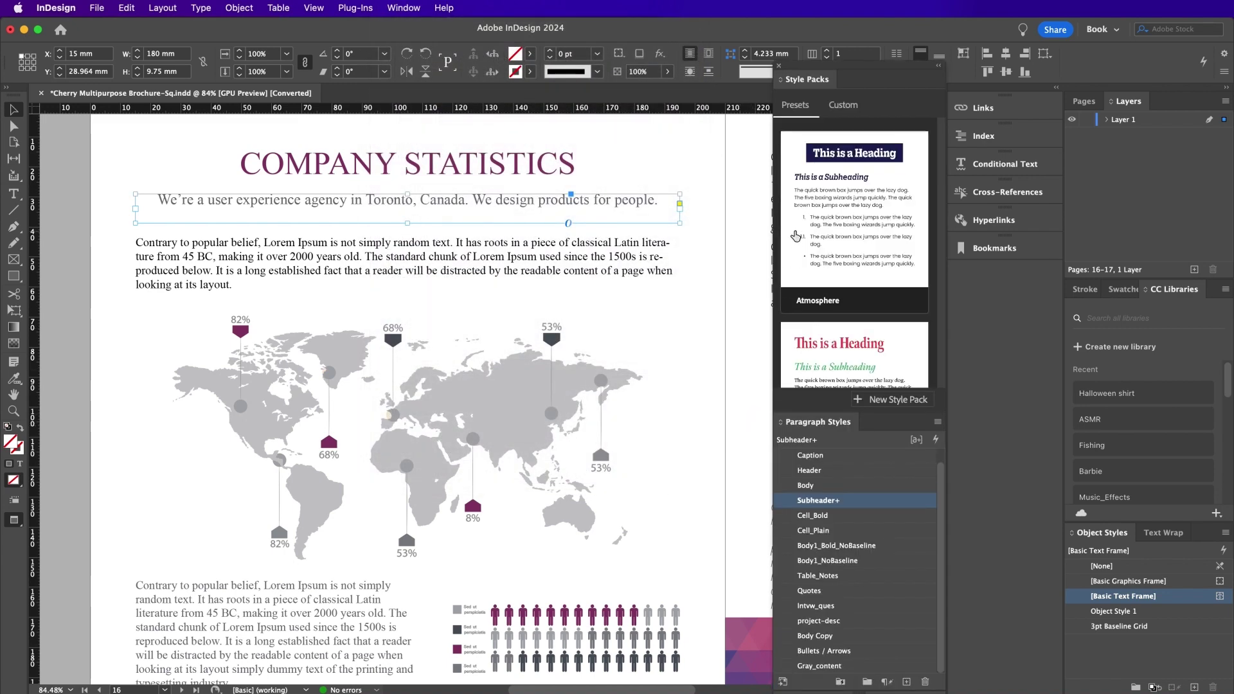
- Select the COMPANY STATISTICS heading, subheading and both body text frames together
click(537, 169)
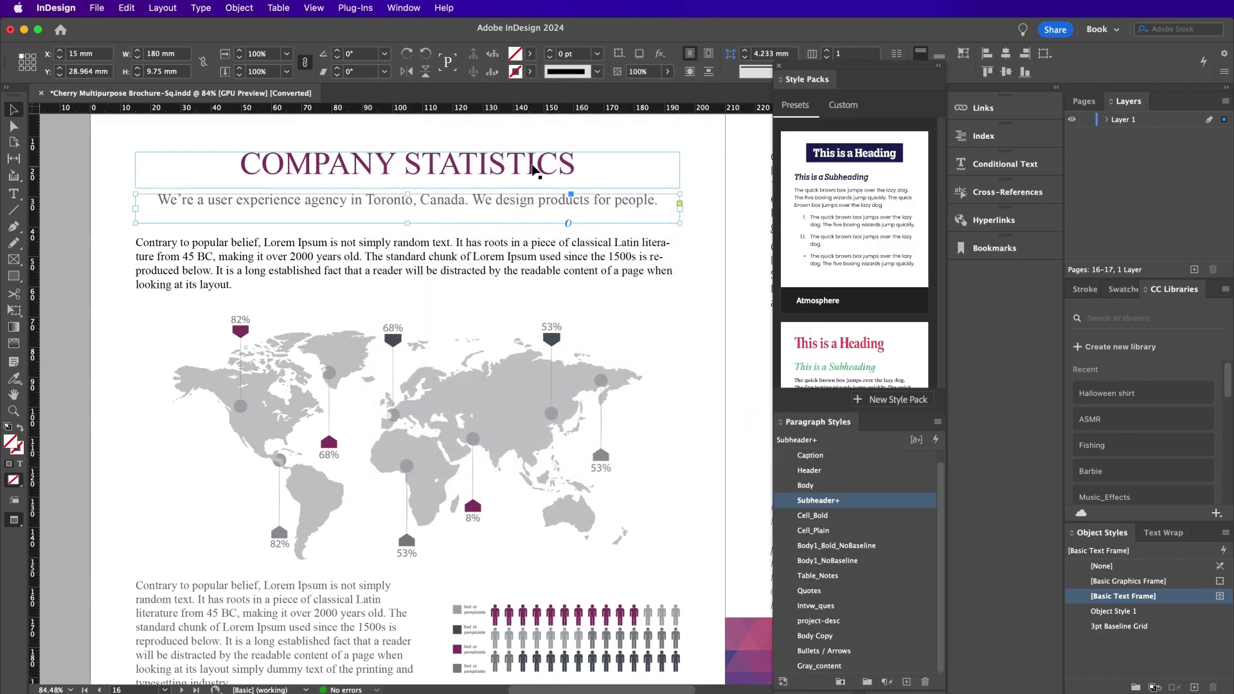
shift+click(512, 212)
shift+click(438, 270)
shift+click(306, 625)
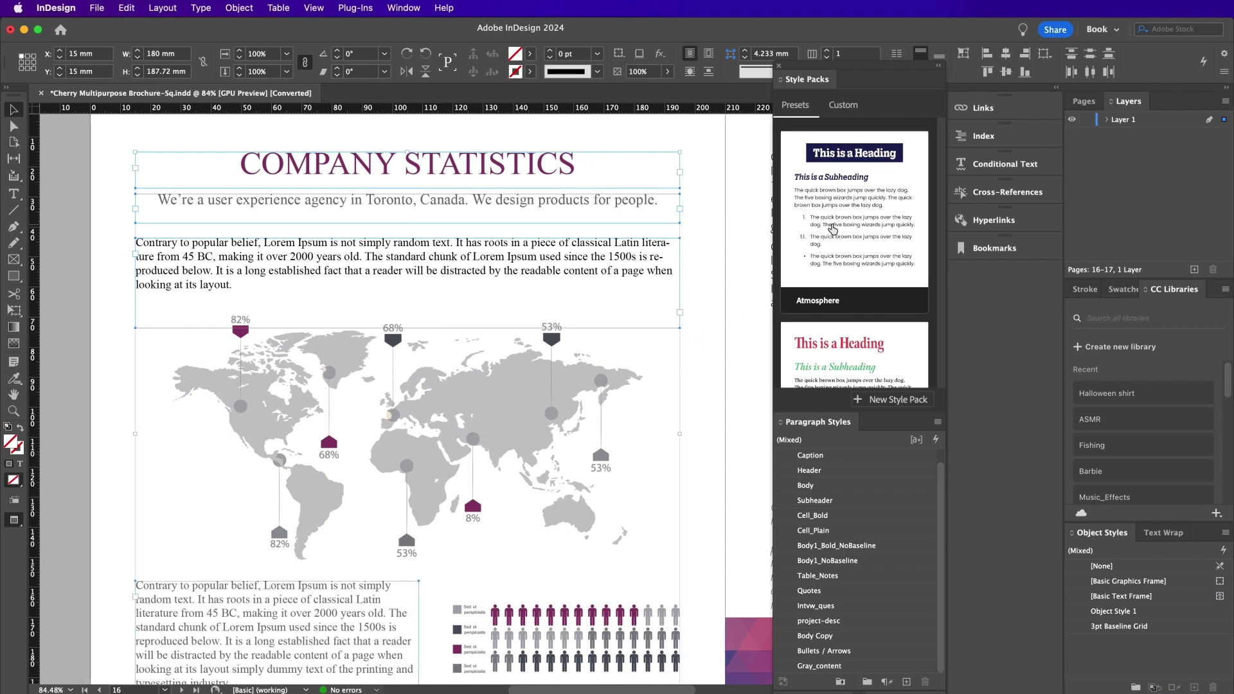
- Apply the Atmosphere style pack, browse other presets, and start a new custom style pack
click(833, 229)
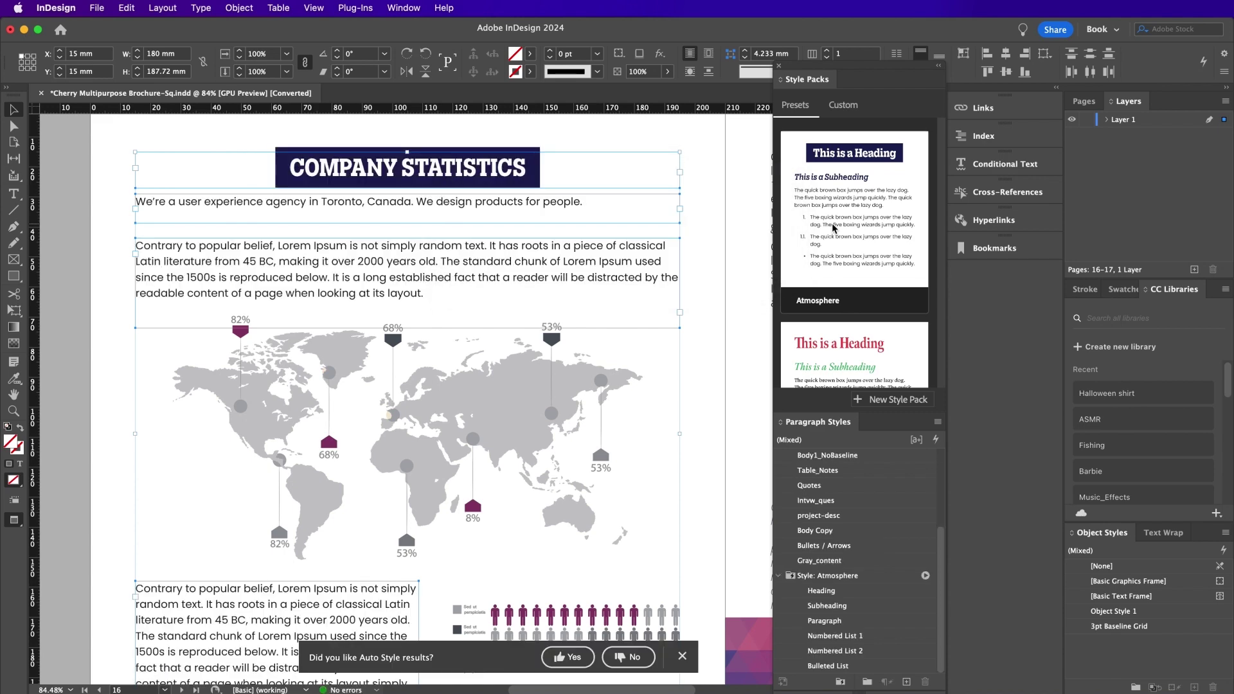
scroll(821, 273, down, 2)
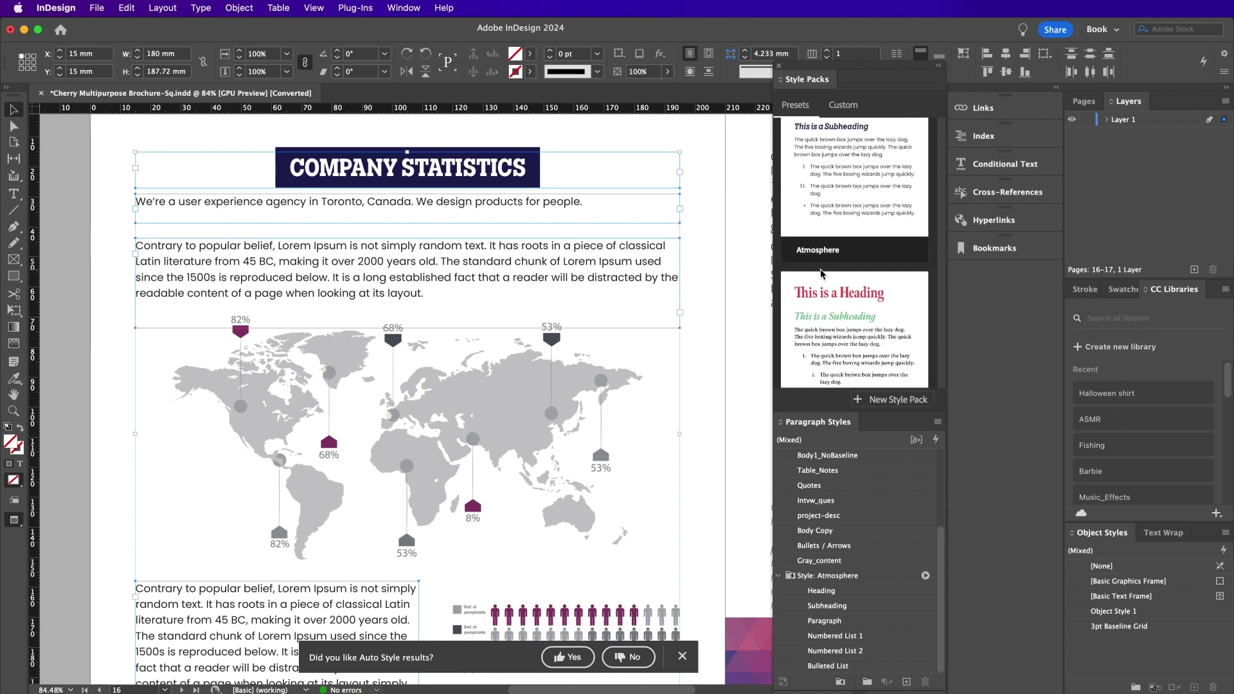
scroll(822, 273, down, 10)
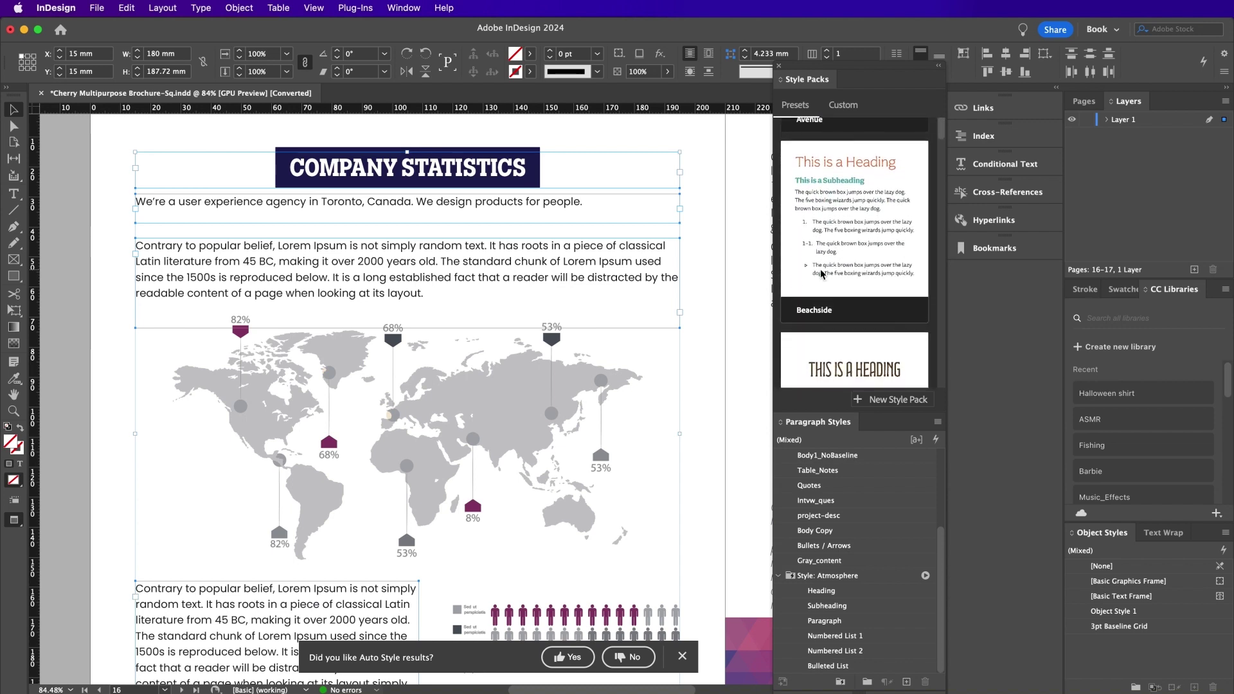
scroll(821, 273, down, 10)
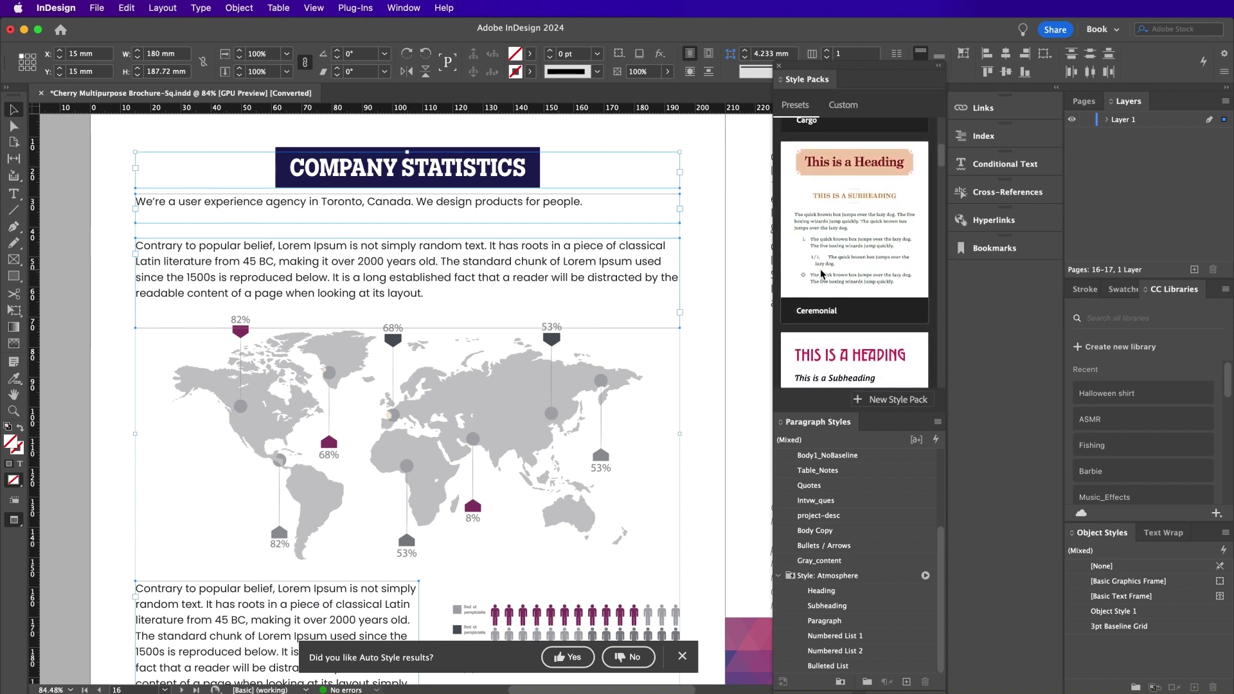
scroll(821, 274, down, 10)
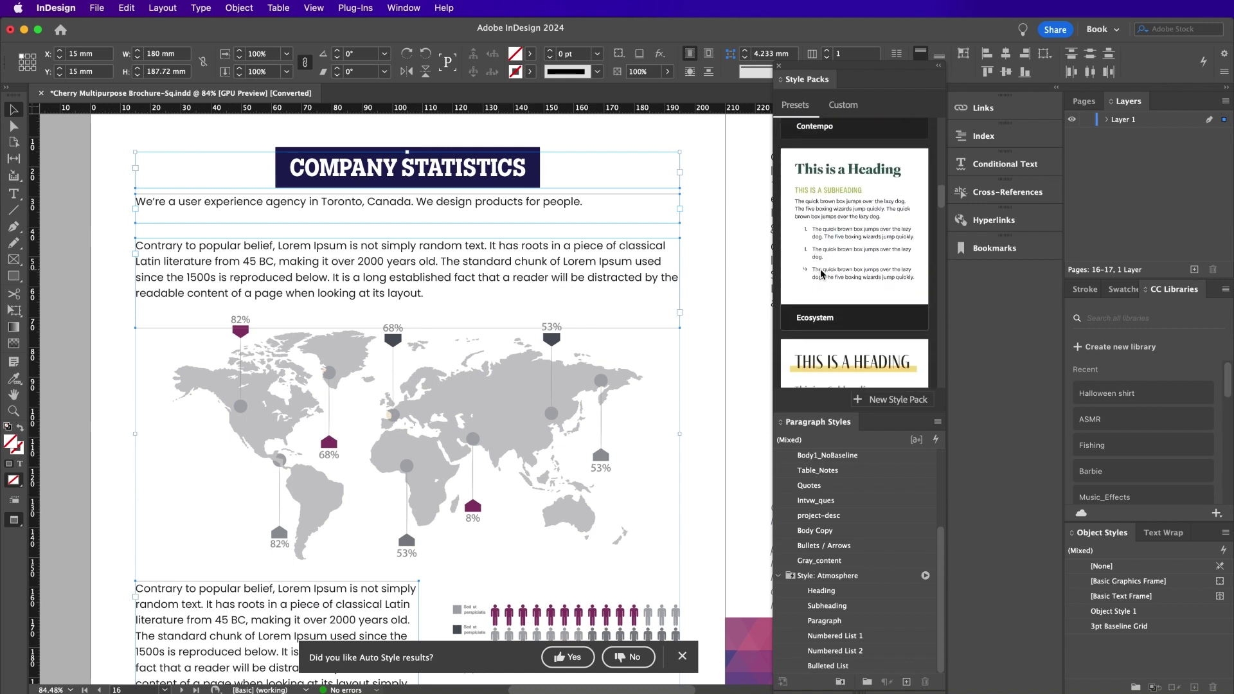
scroll(821, 273, down, 3)
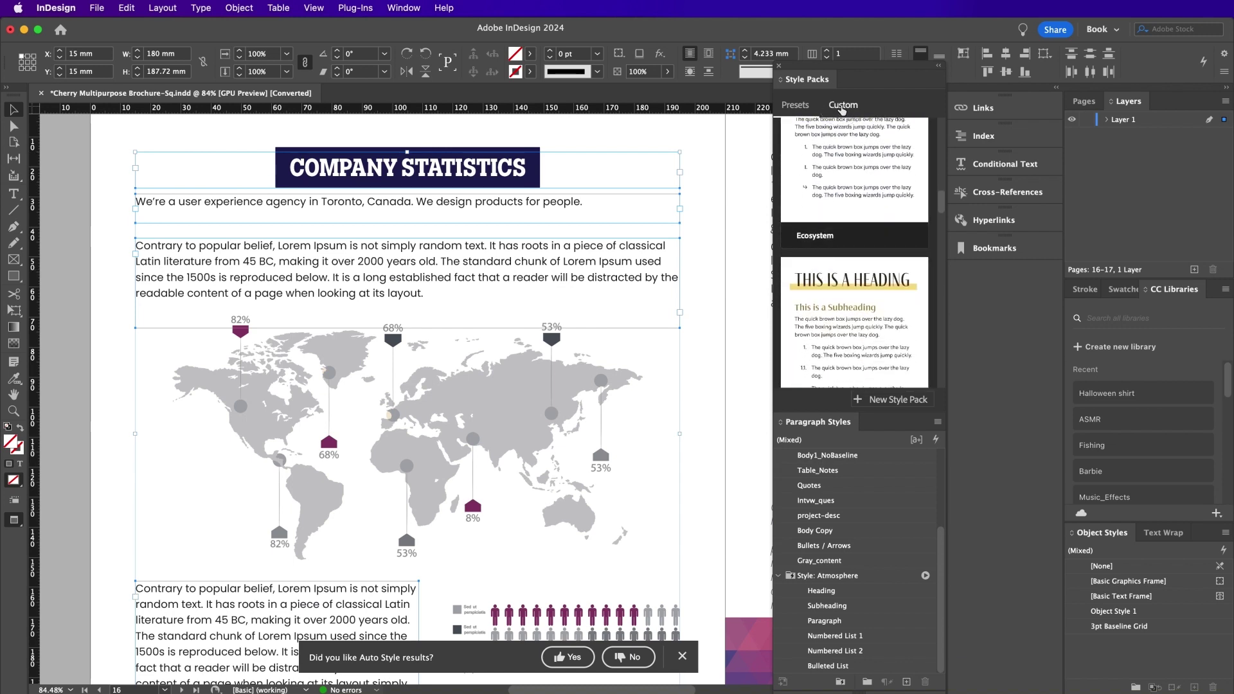
click(842, 106)
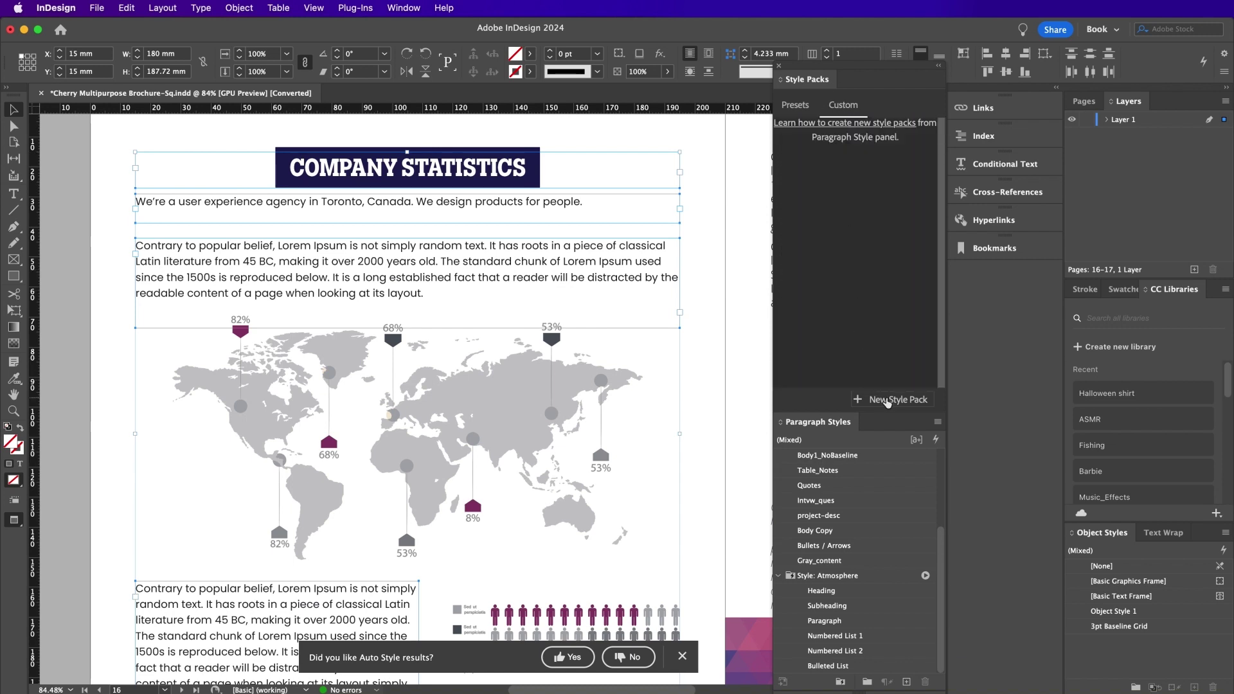
click(888, 401)
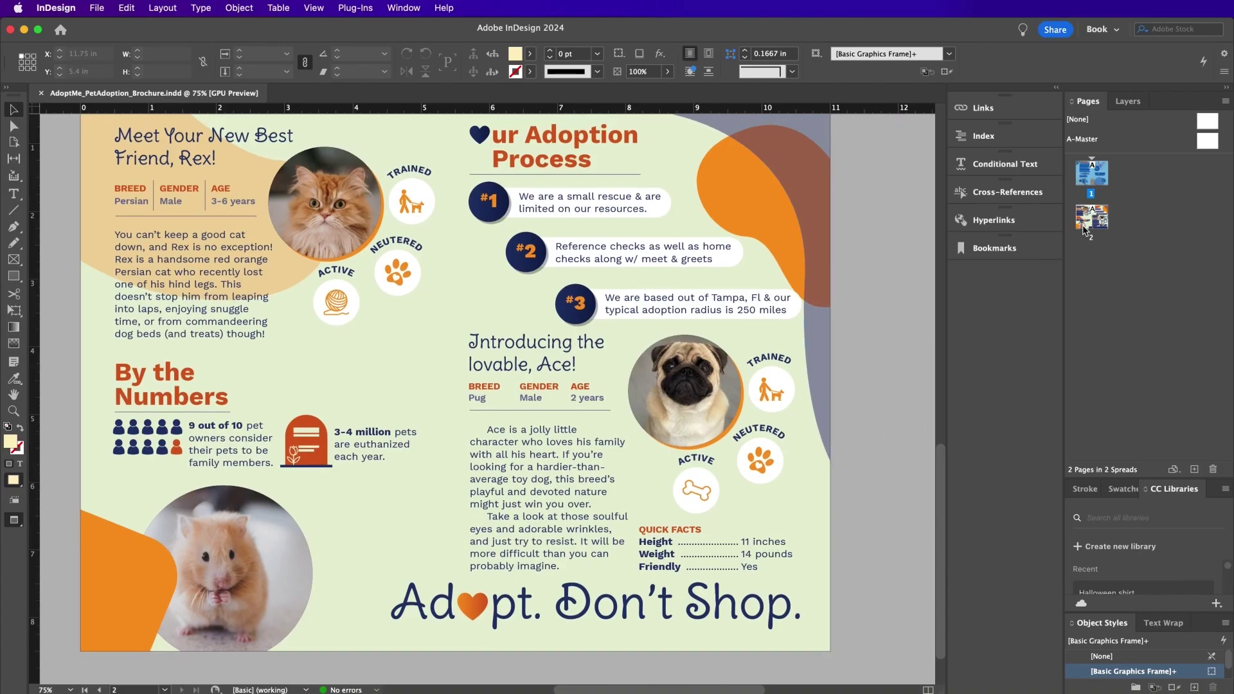
- Hide the brochure's second spread from the Pages panel
click(1094, 222)
right_click(1093, 223)
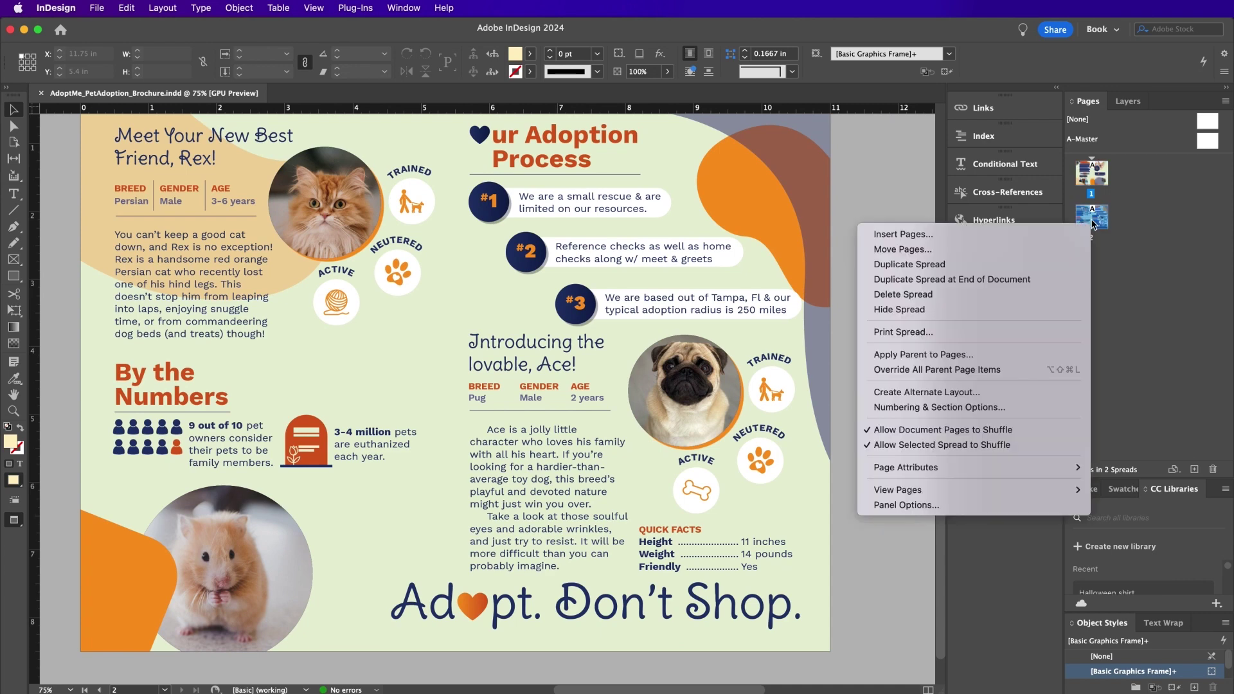
click(950, 309)
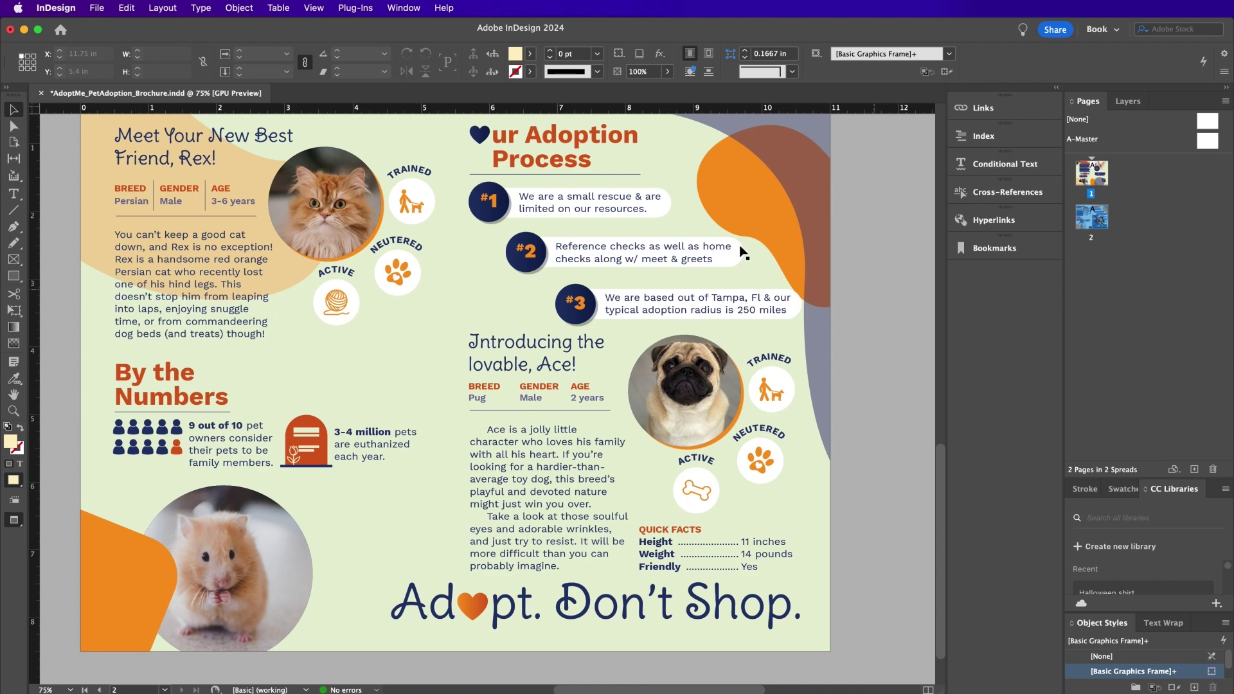
- Export the pet adoption brochure as an Adobe PDF (Print)
click(98, 7)
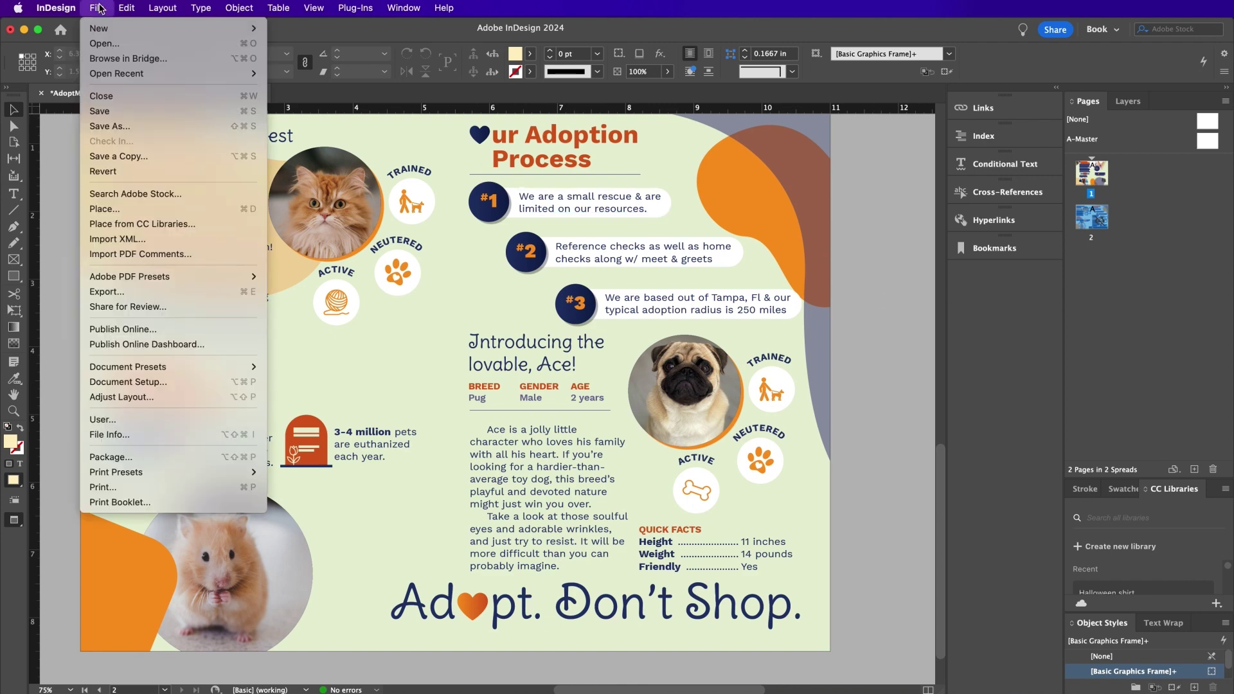
click(129, 292)
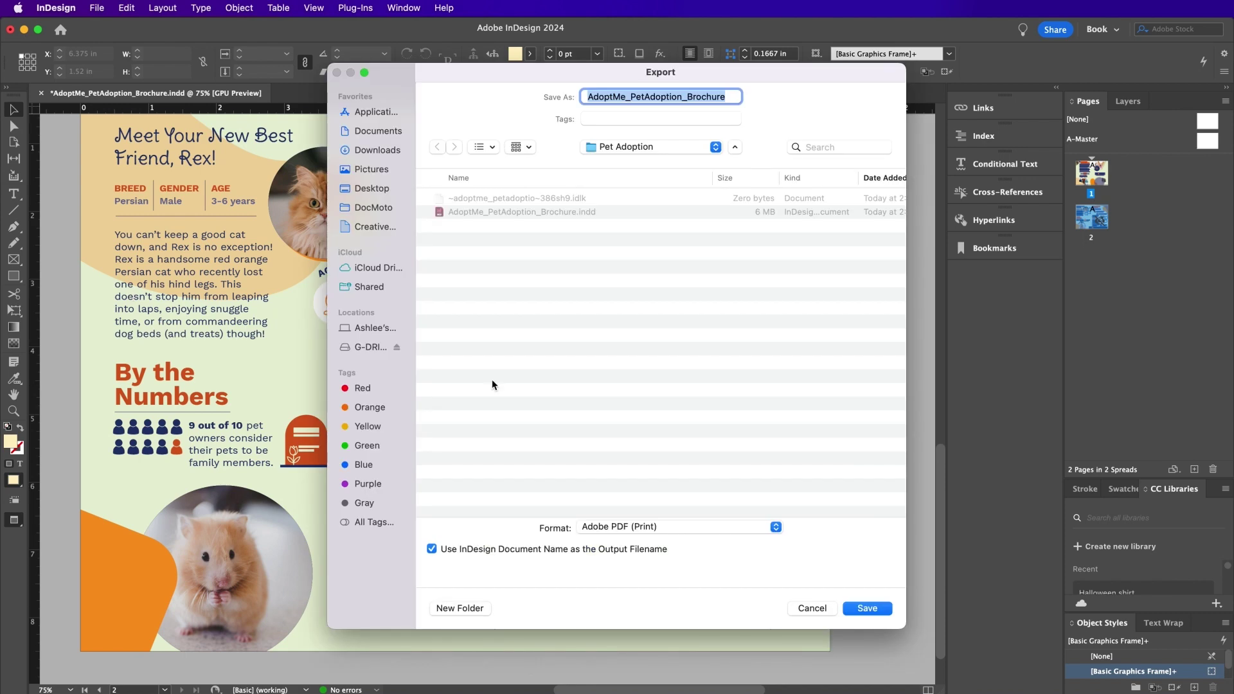
click(859, 609)
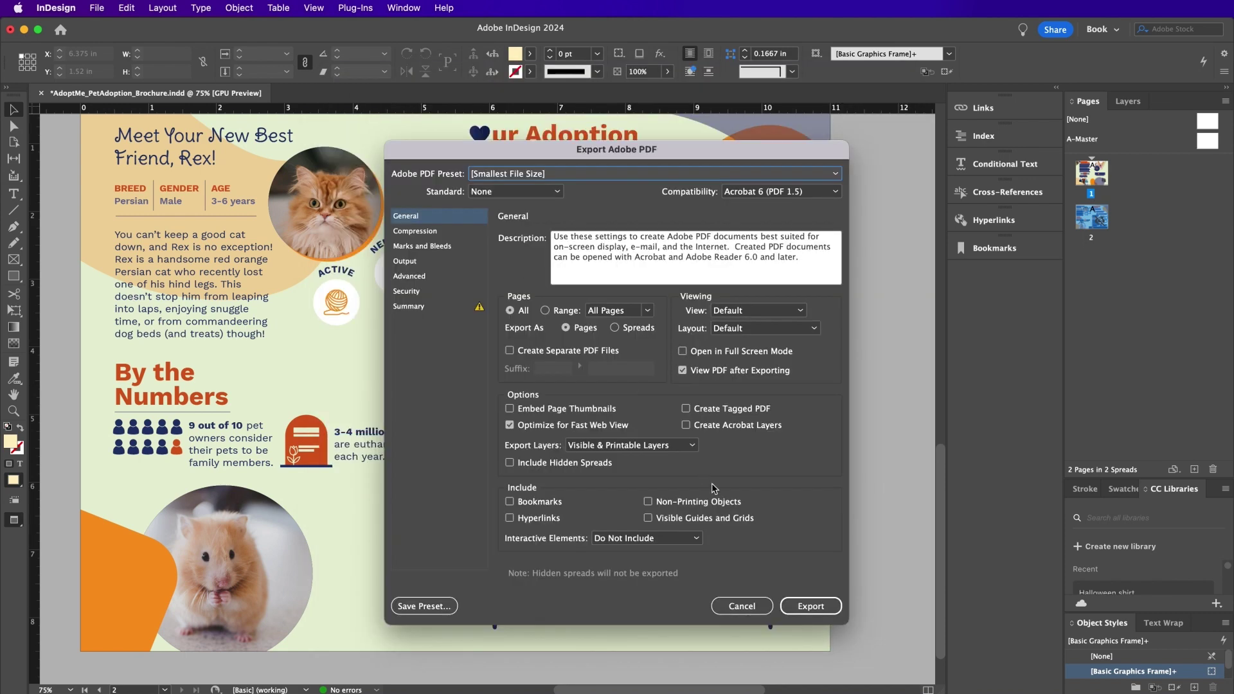
click(807, 607)
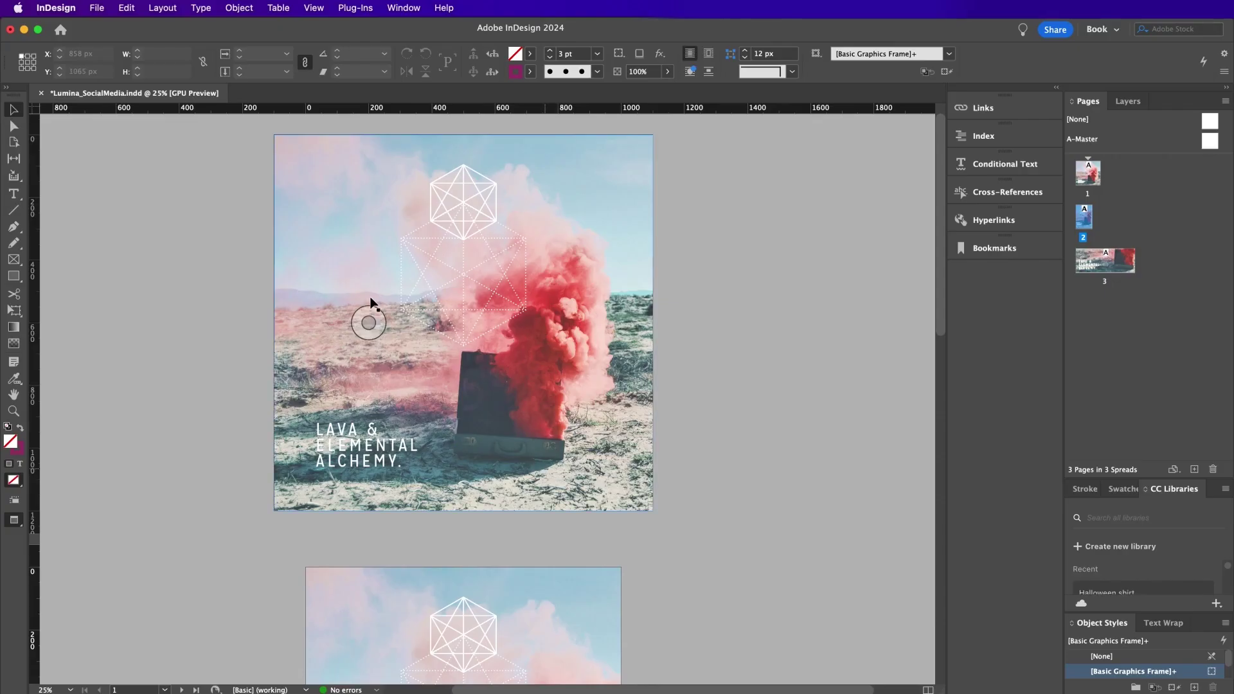
- Export Lumina_SocialMedia with JPEG format under the document's name
click(103, 9)
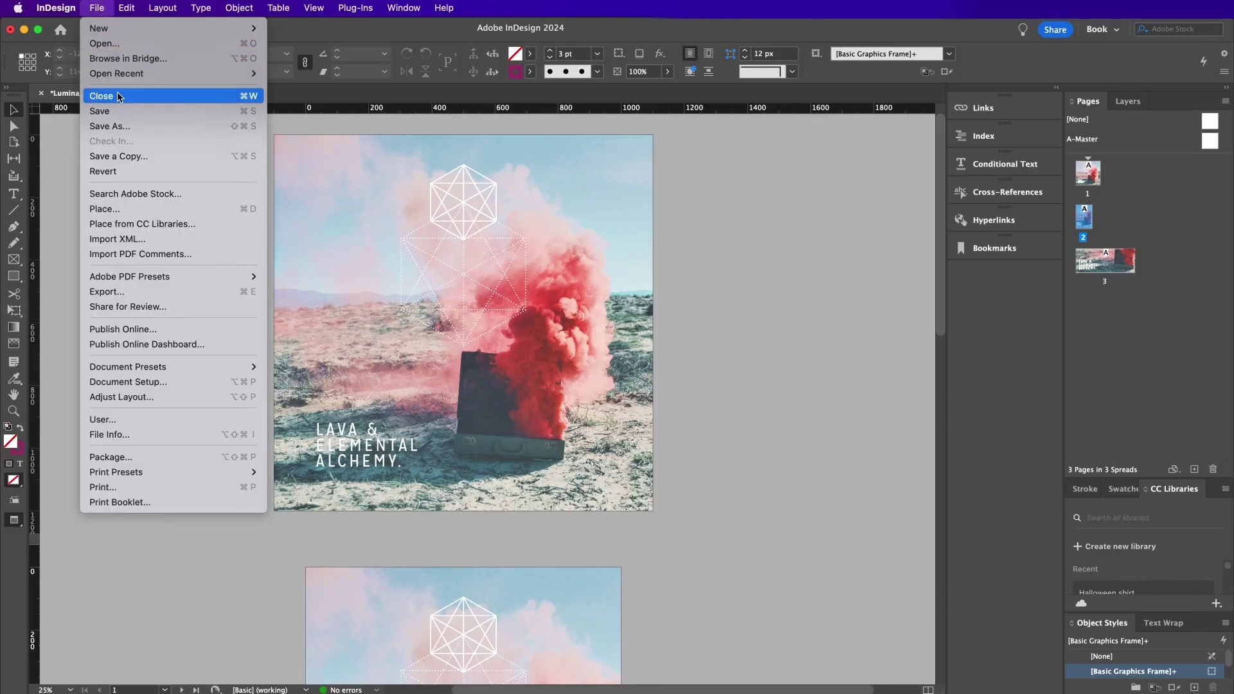
click(145, 292)
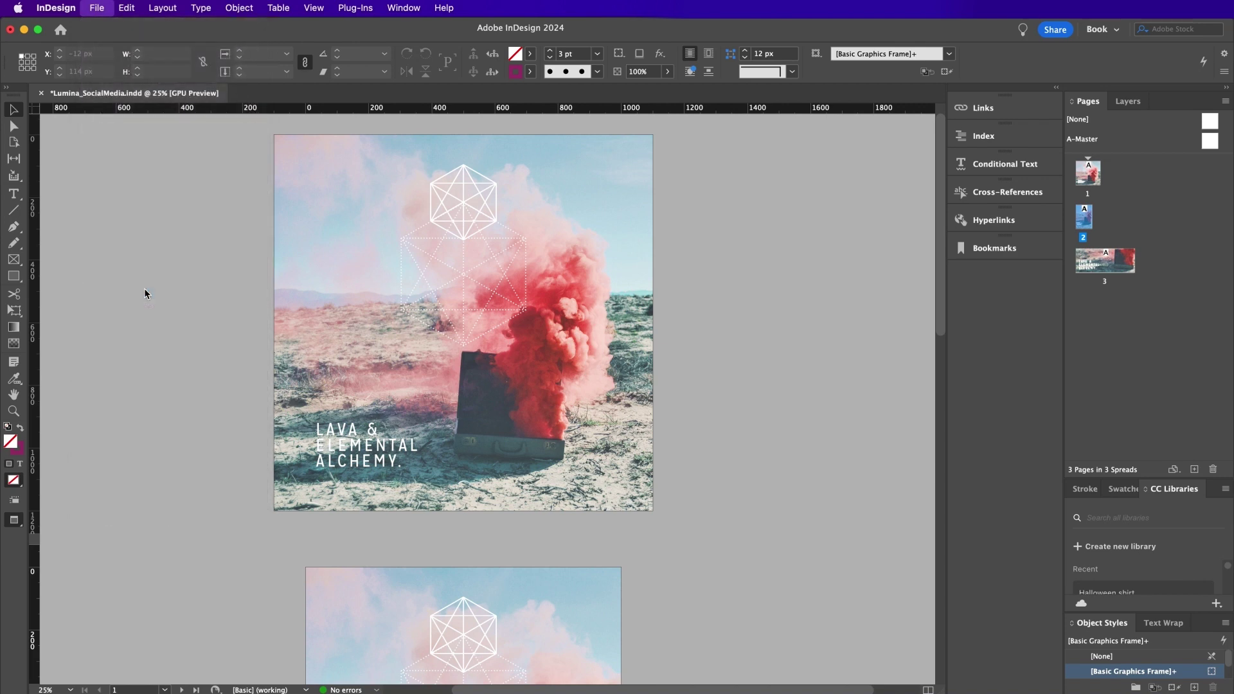
click(673, 528)
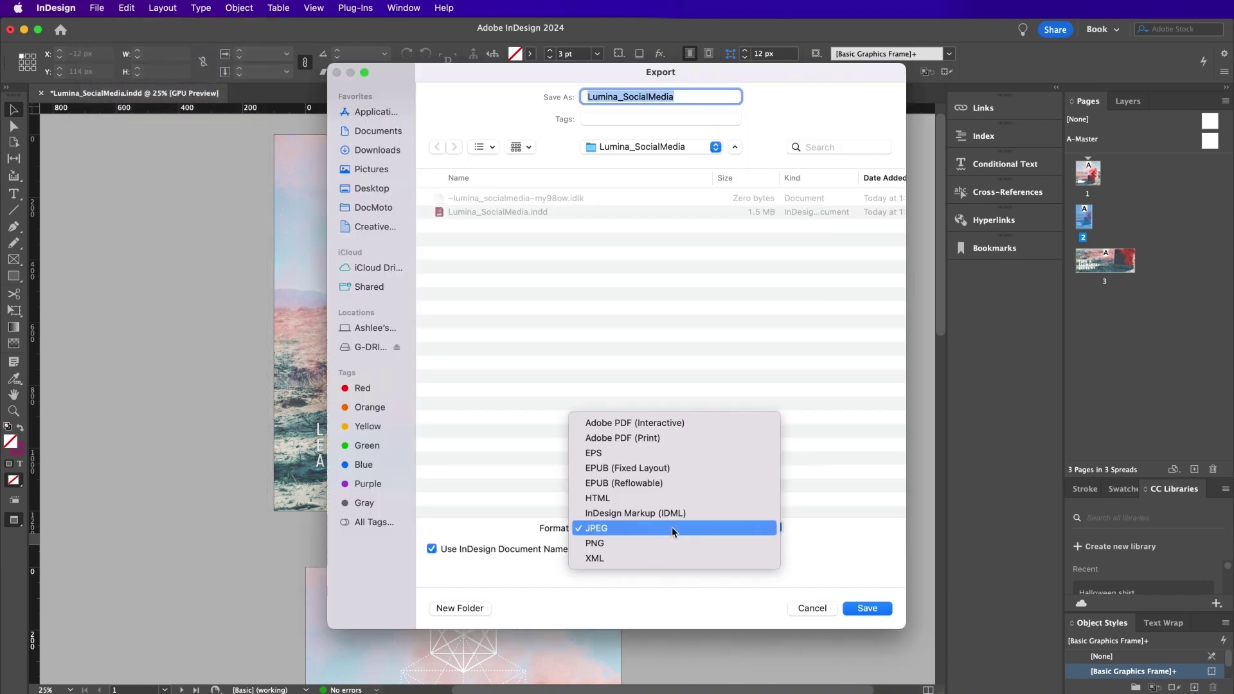
click(595, 530)
click(856, 609)
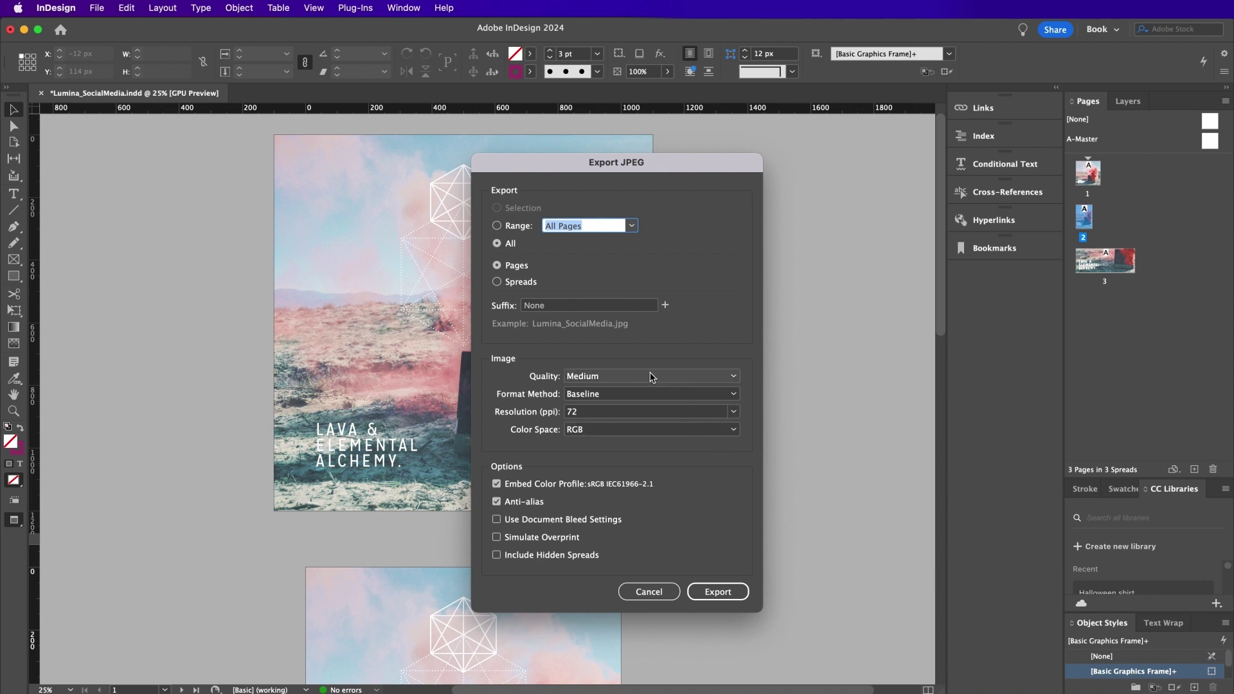
- Add Incremental Numbers, Page Number and Page Size suffixes, then export maximum-quality 300 ppi JPEGs
click(666, 306)
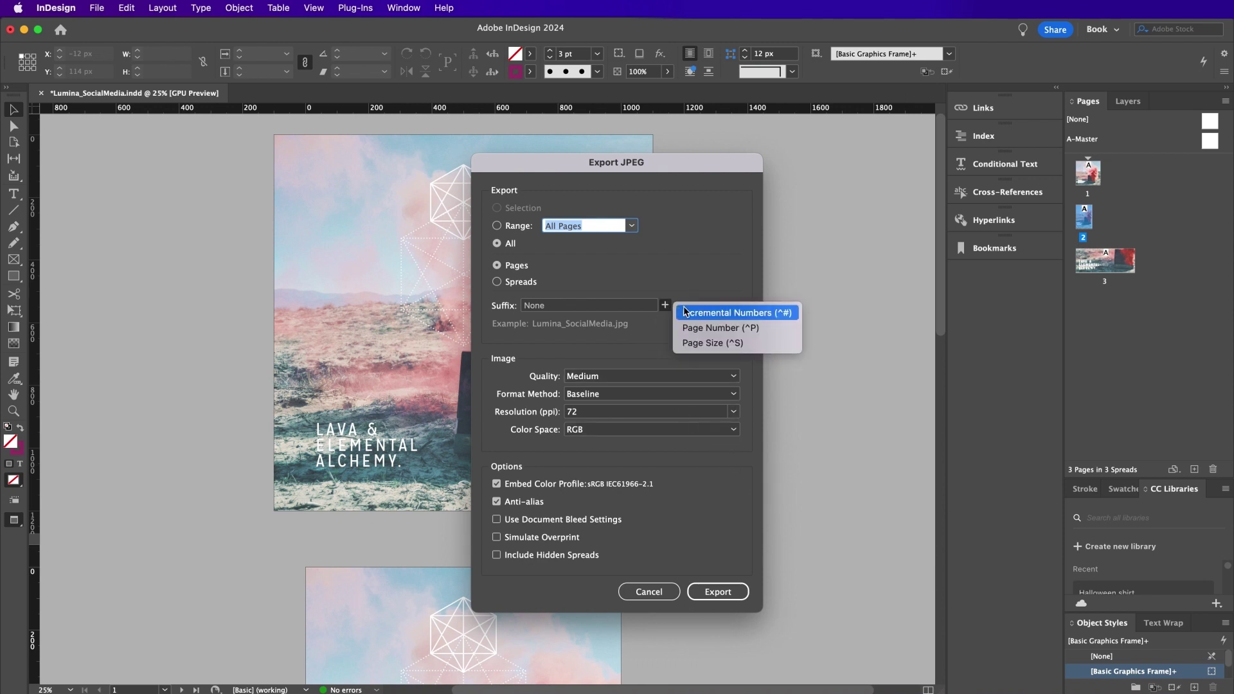
click(708, 312)
click(665, 306)
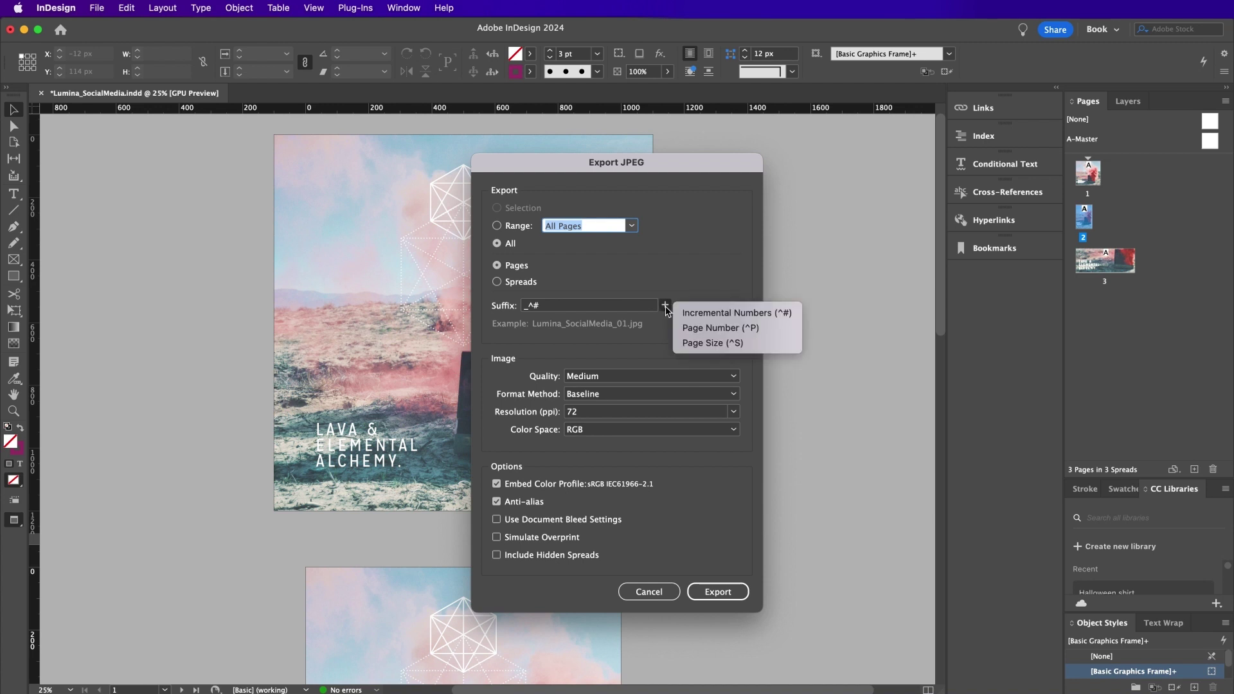
click(689, 326)
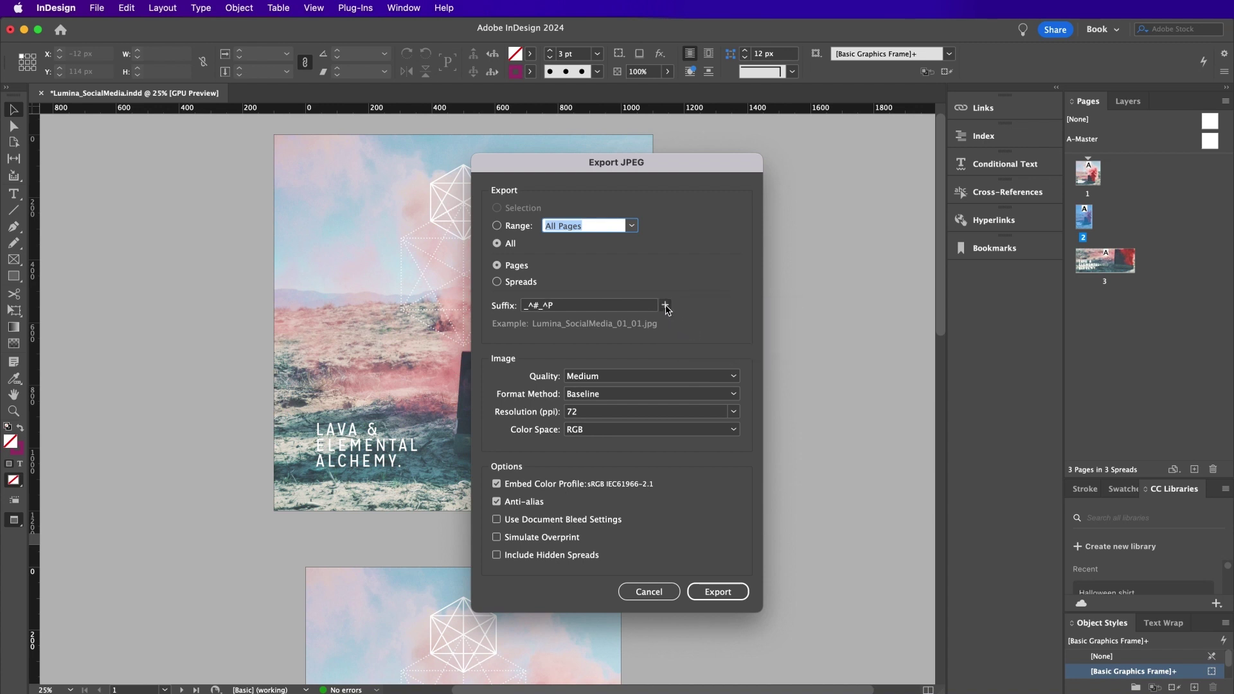
click(665, 305)
click(698, 341)
click(708, 591)
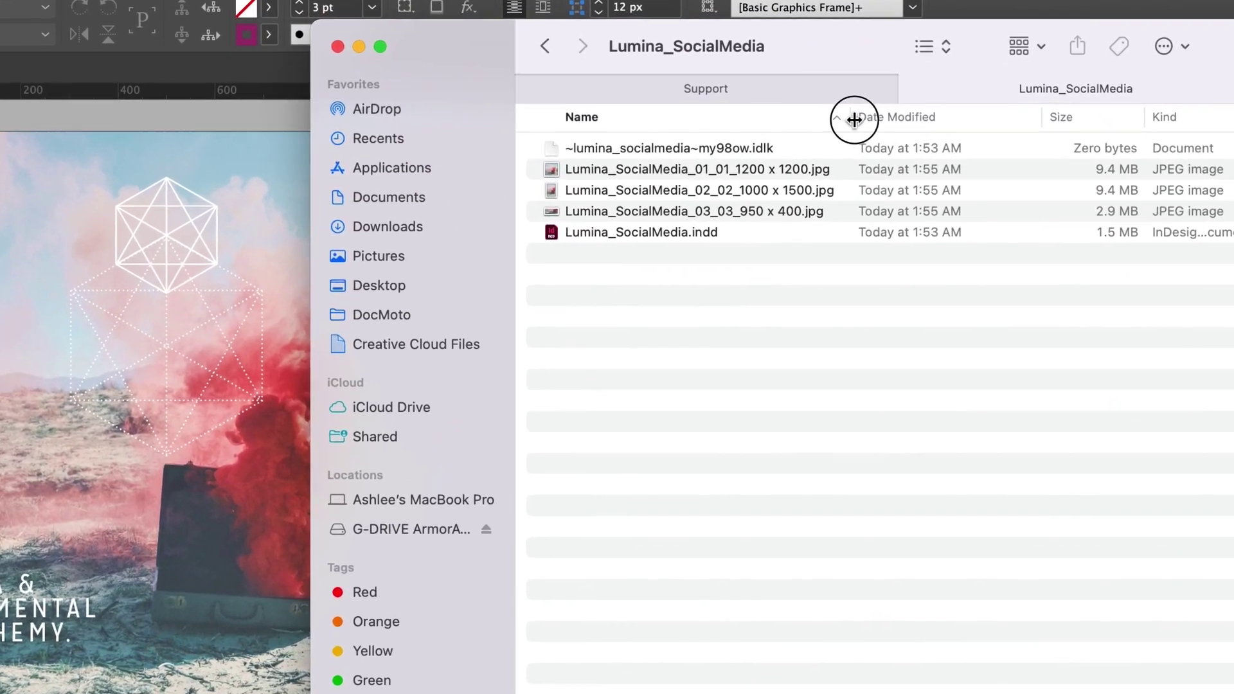
- Widen the Finder Name column and select the first exported 1200 x 1200 JPEG
drag(854, 120, 972, 152)
click(702, 171)
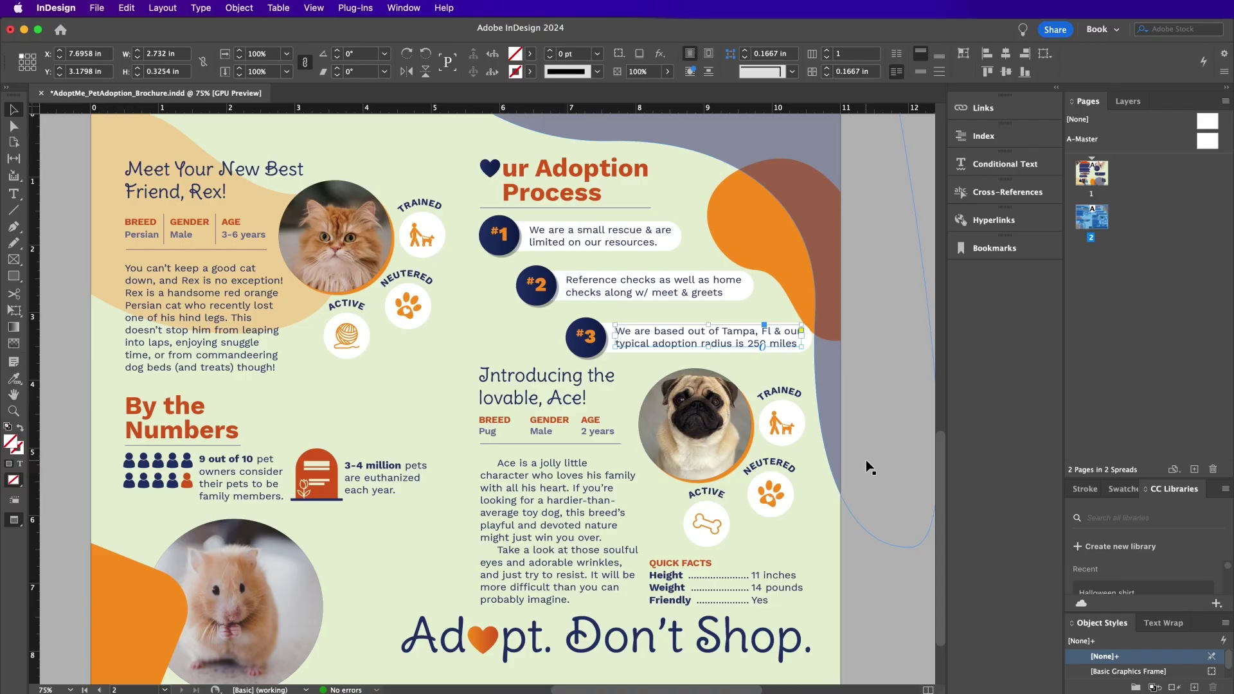
- Publish the AdoptMe brochure online after checking the Analytics and General tabs, then view it
scroll(866, 461, up, 10)
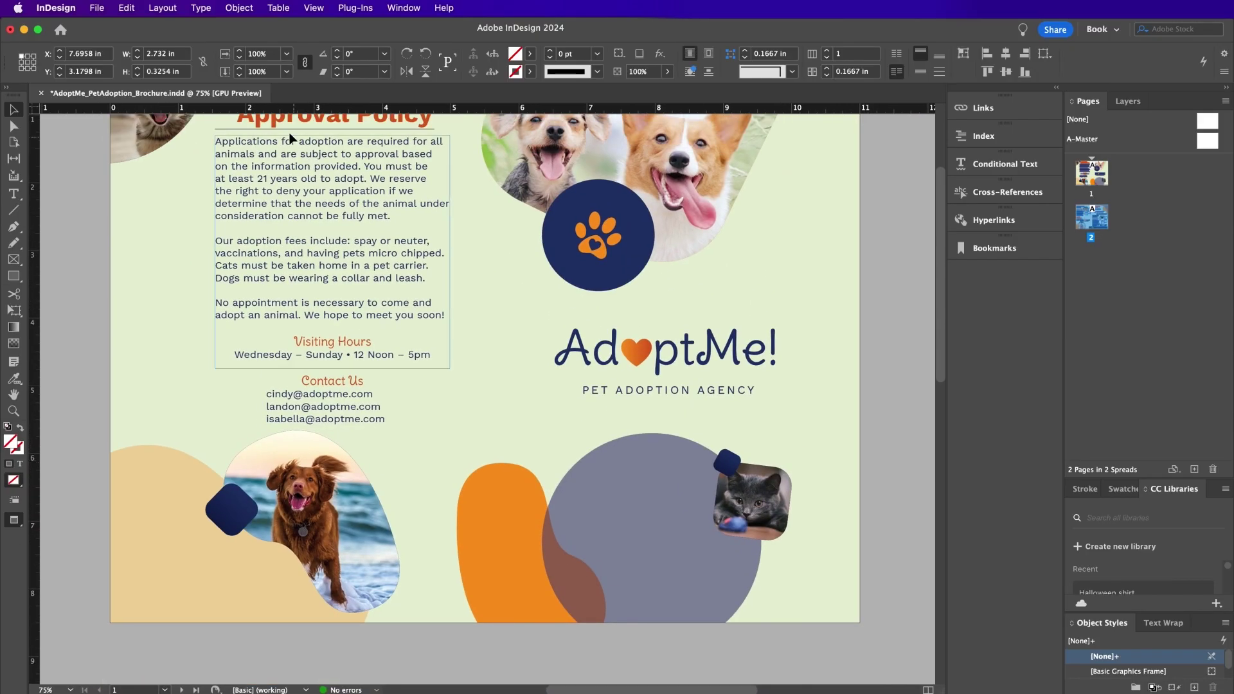
click(97, 7)
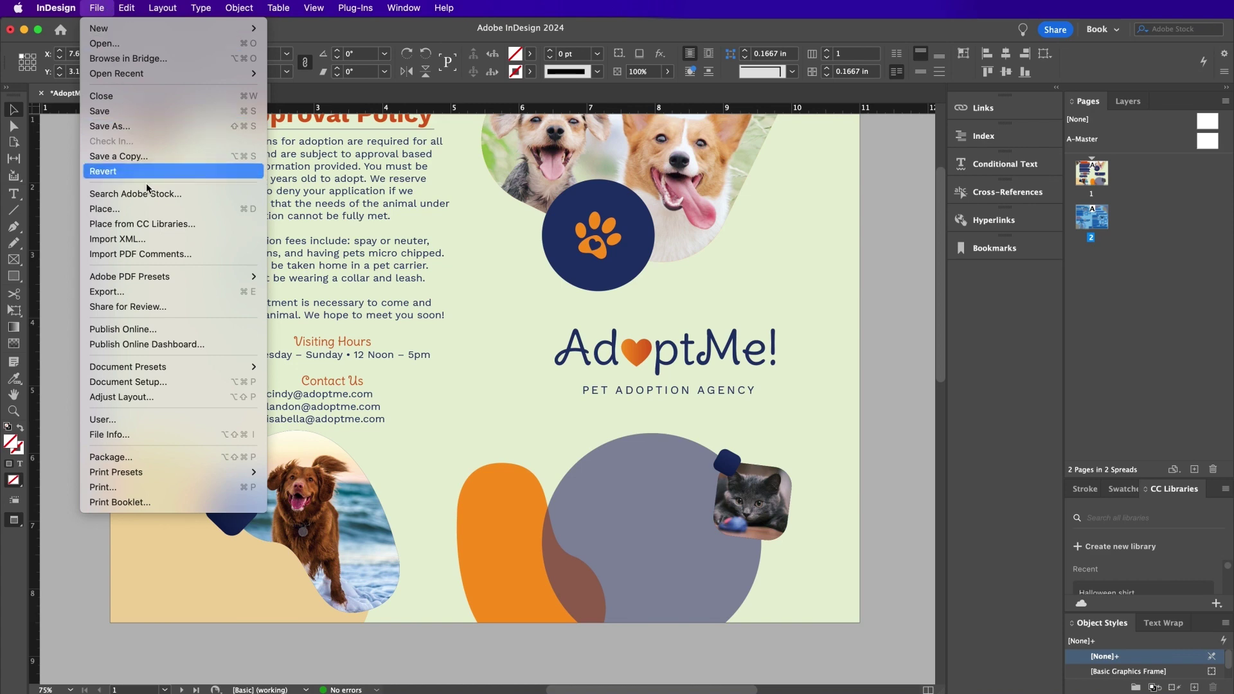
click(166, 330)
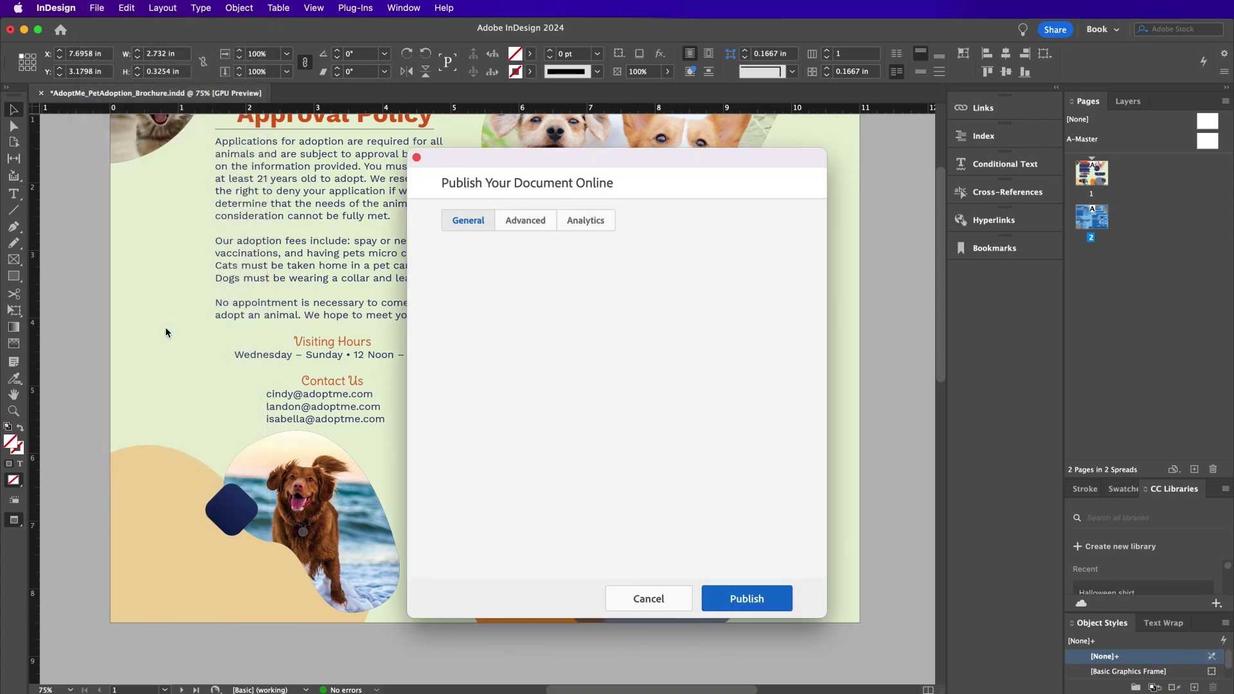
click(595, 225)
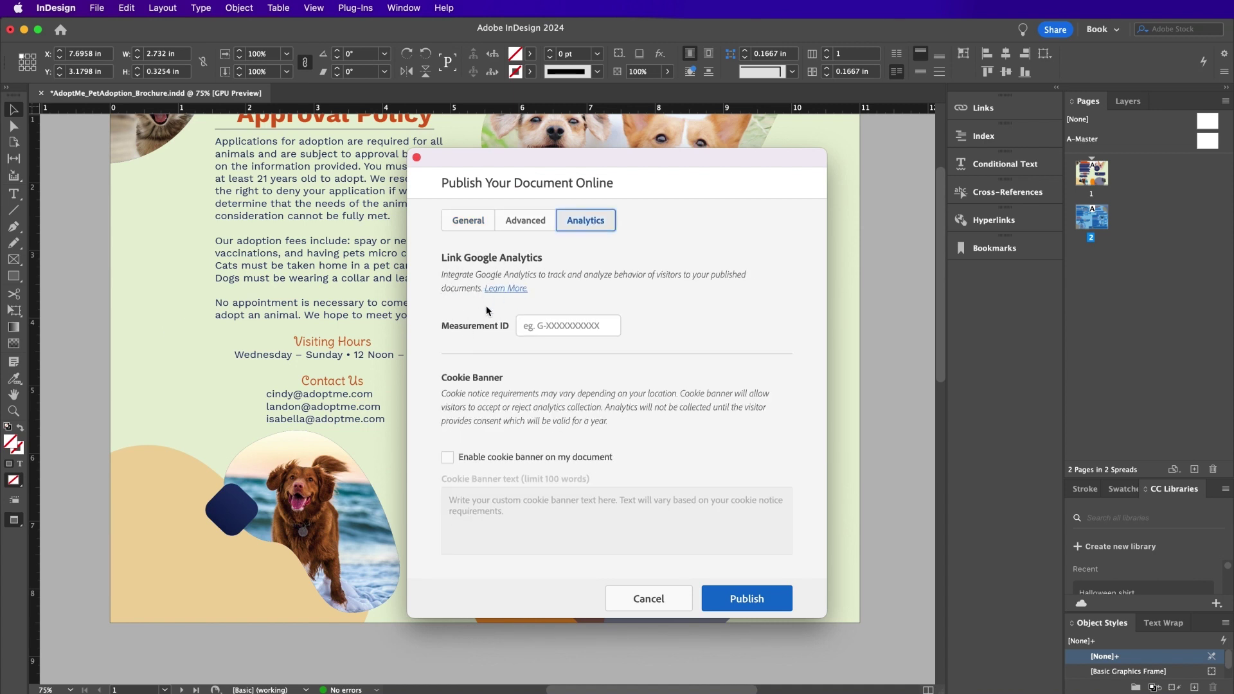
click(483, 225)
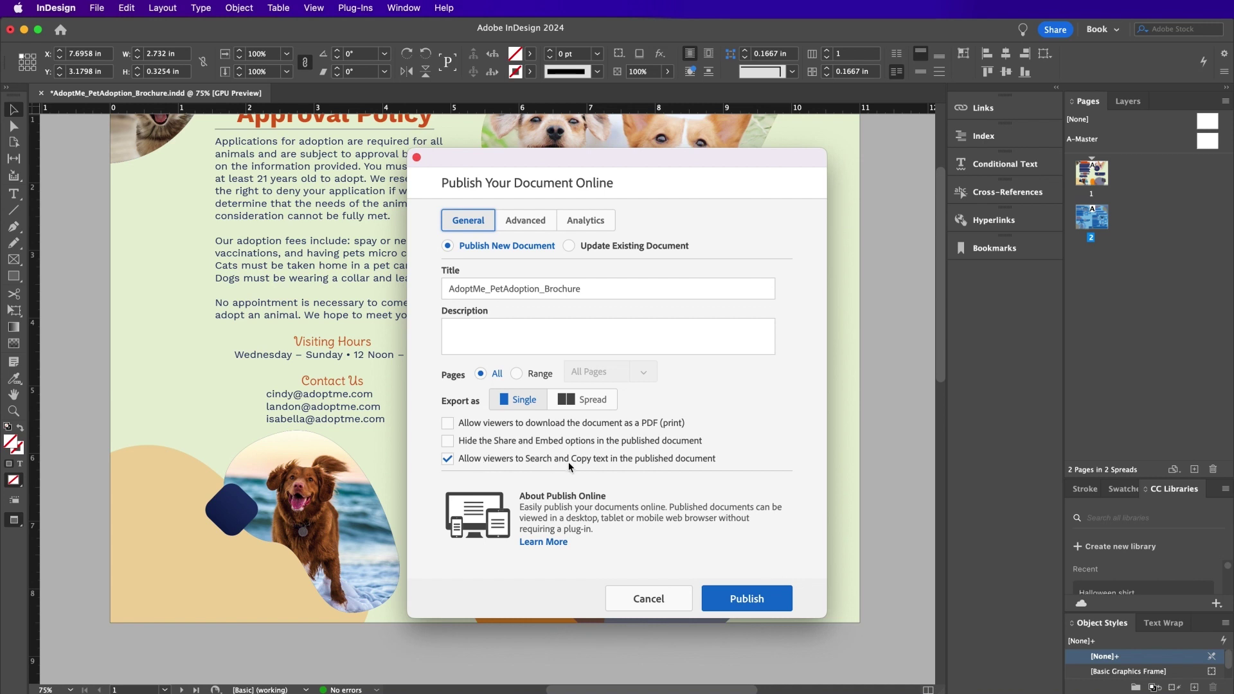
click(723, 594)
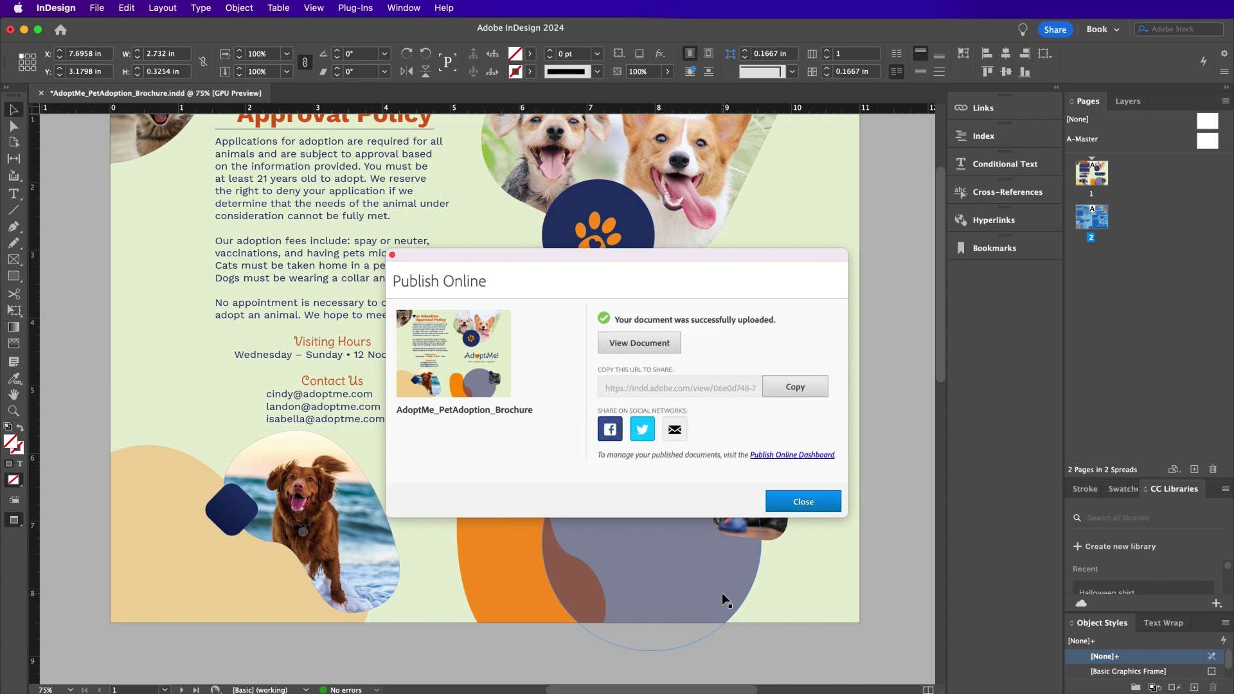
click(627, 347)
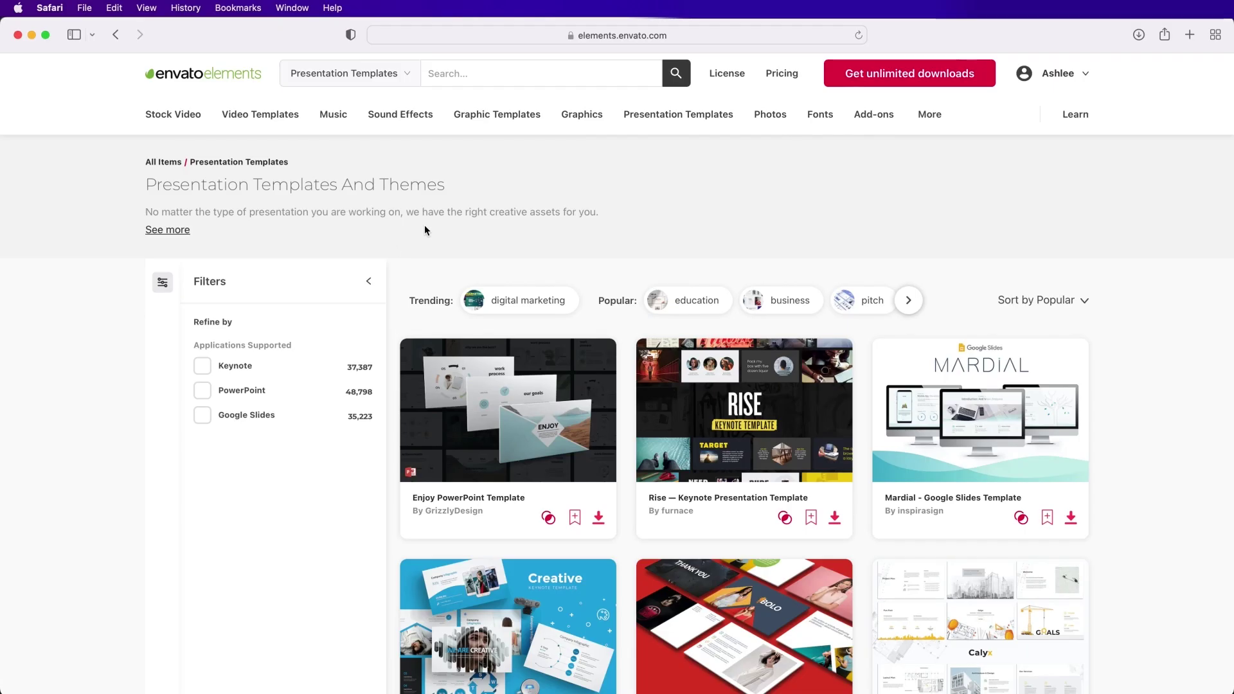
- Search Envato Elements graphic templates for 'ret' and filter to Adobe InDesign templates
click(502, 121)
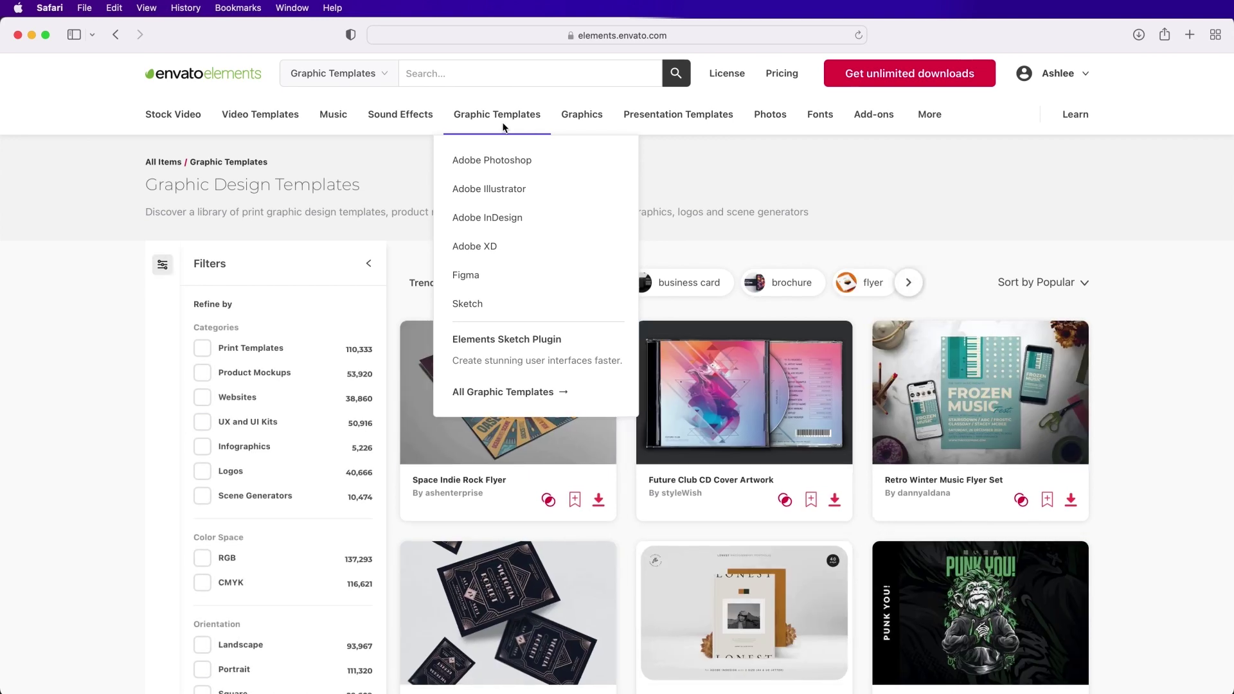
click(477, 75)
text(repor)
text(t)
key(Return)
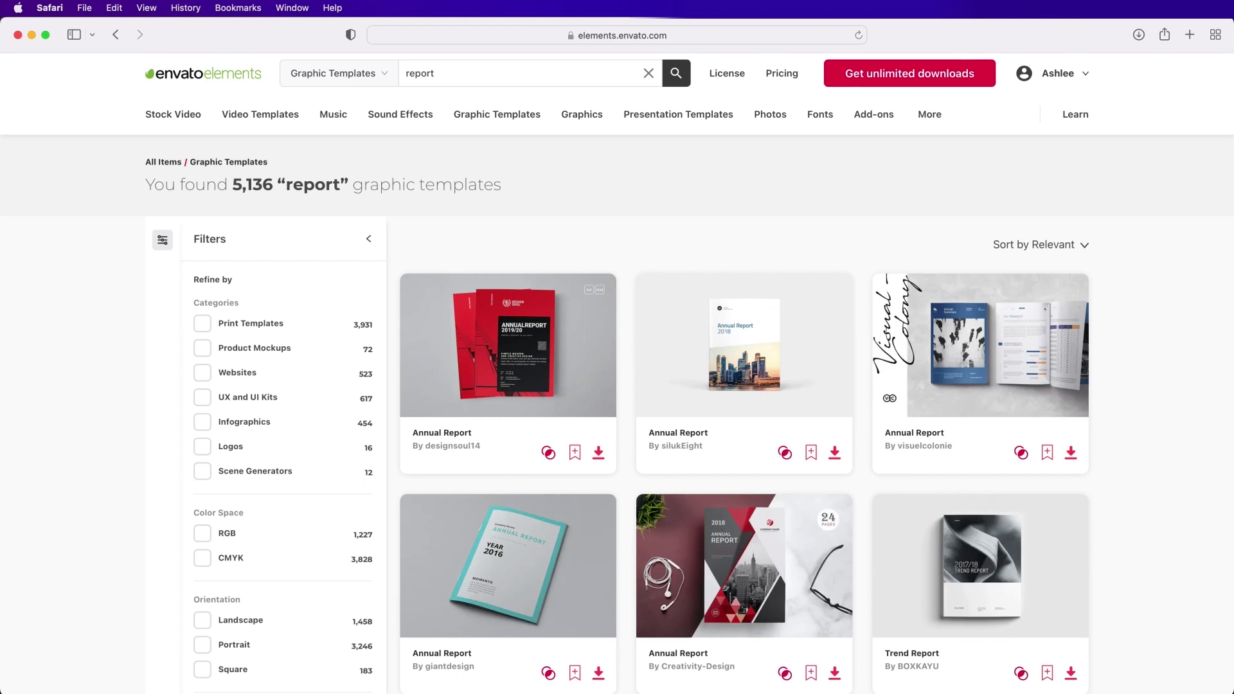
scroll(539, 254, down, 5)
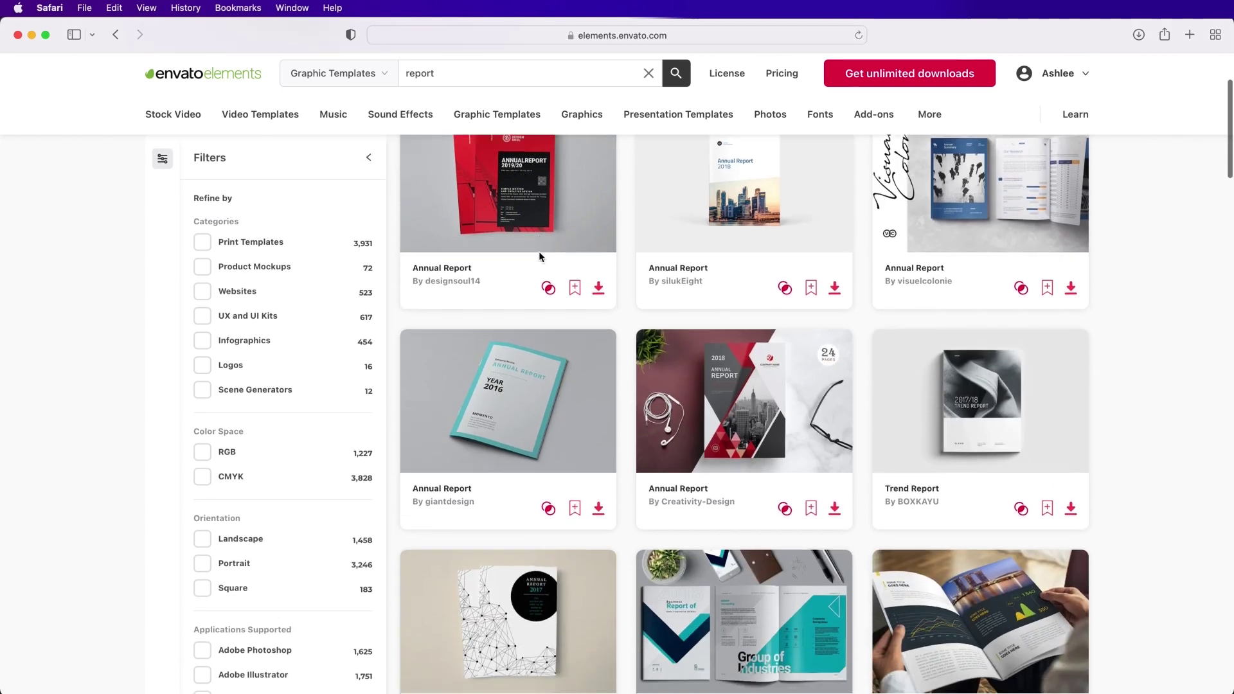
scroll(281, 449, down, 5)
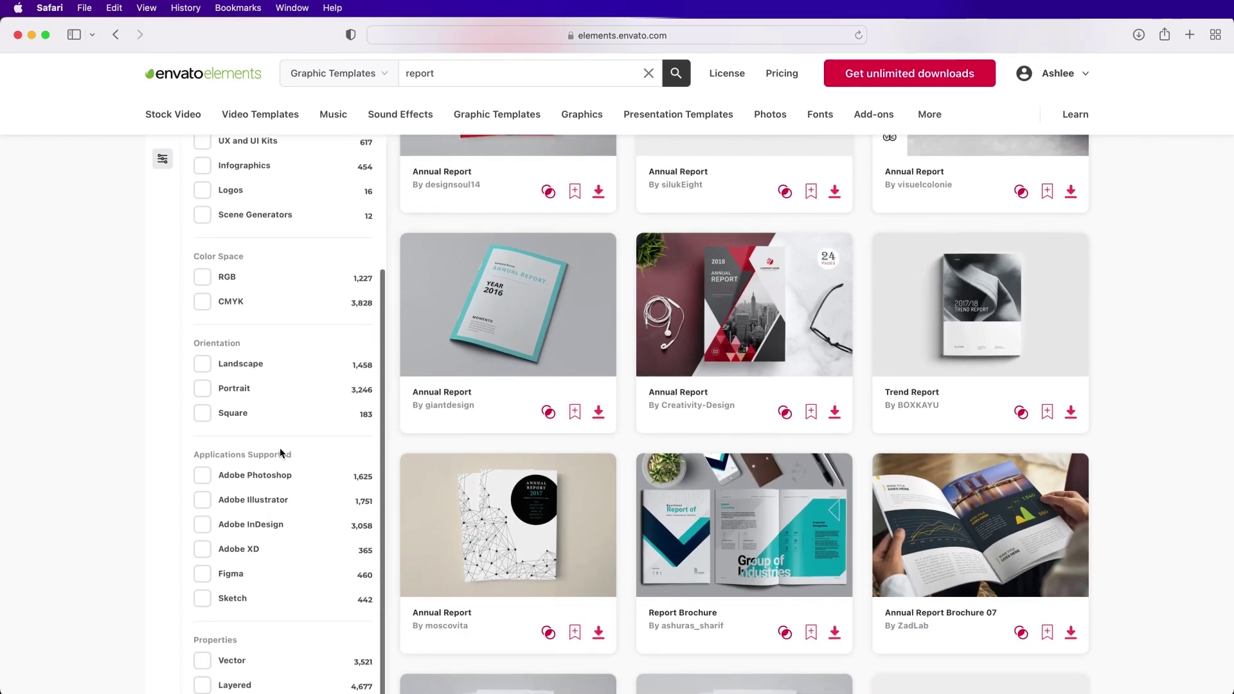
click(206, 524)
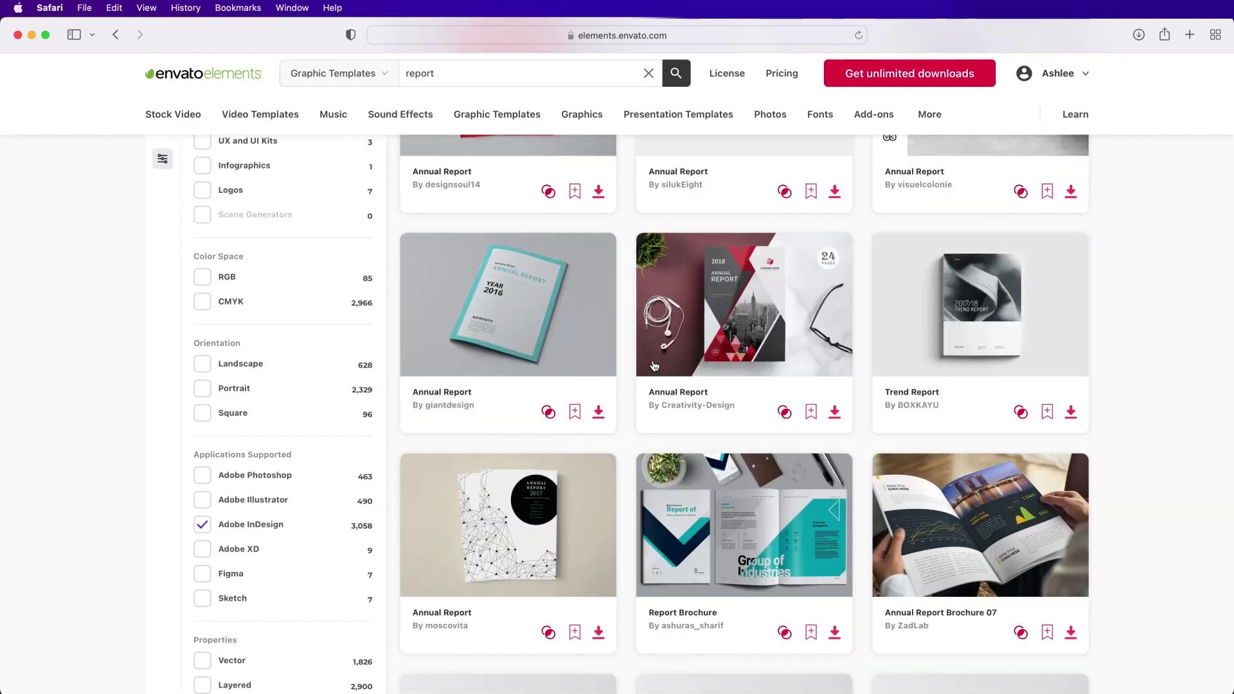
scroll(654, 366, down, 9)
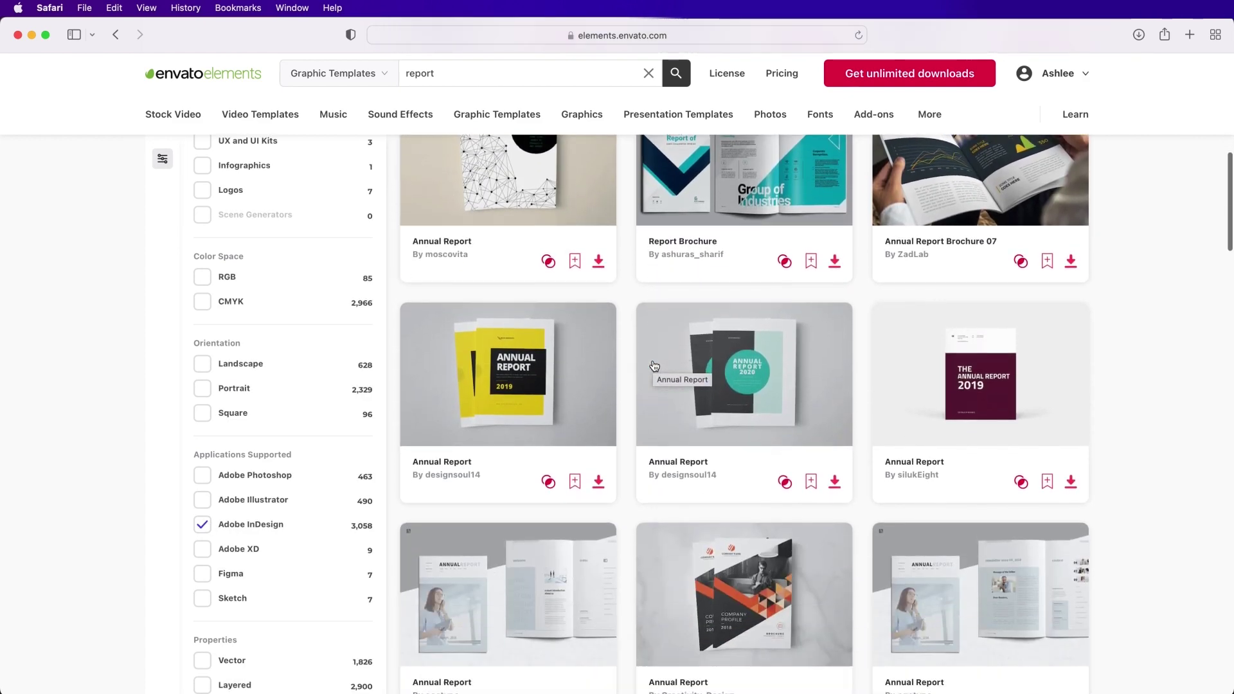
scroll(654, 366, down, 10)
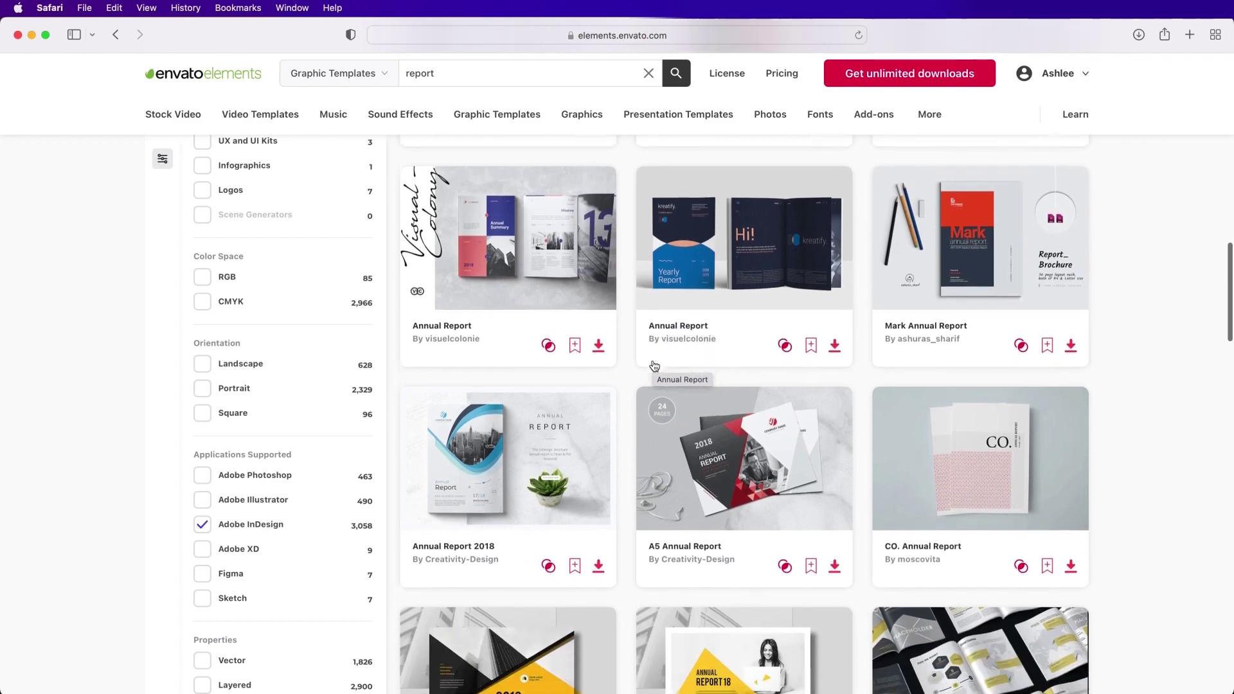
- Open the annual report template and page through its full-screen preview gallery
click(712, 264)
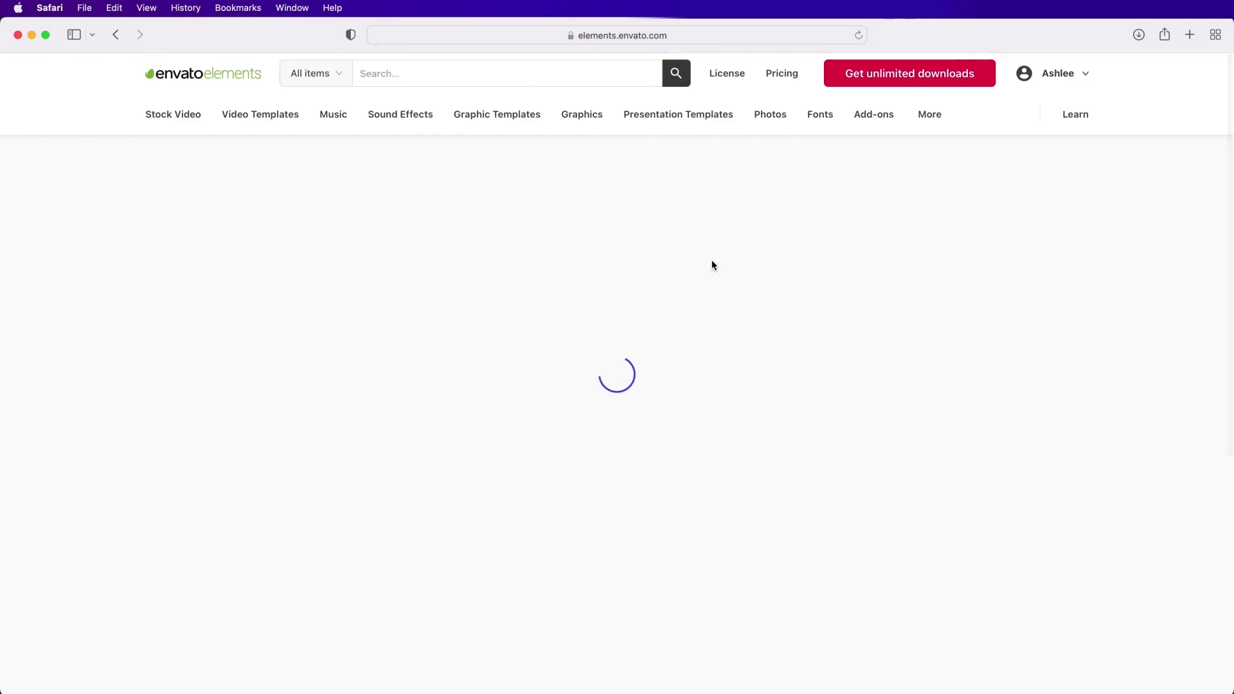
scroll(711, 265, down, 2)
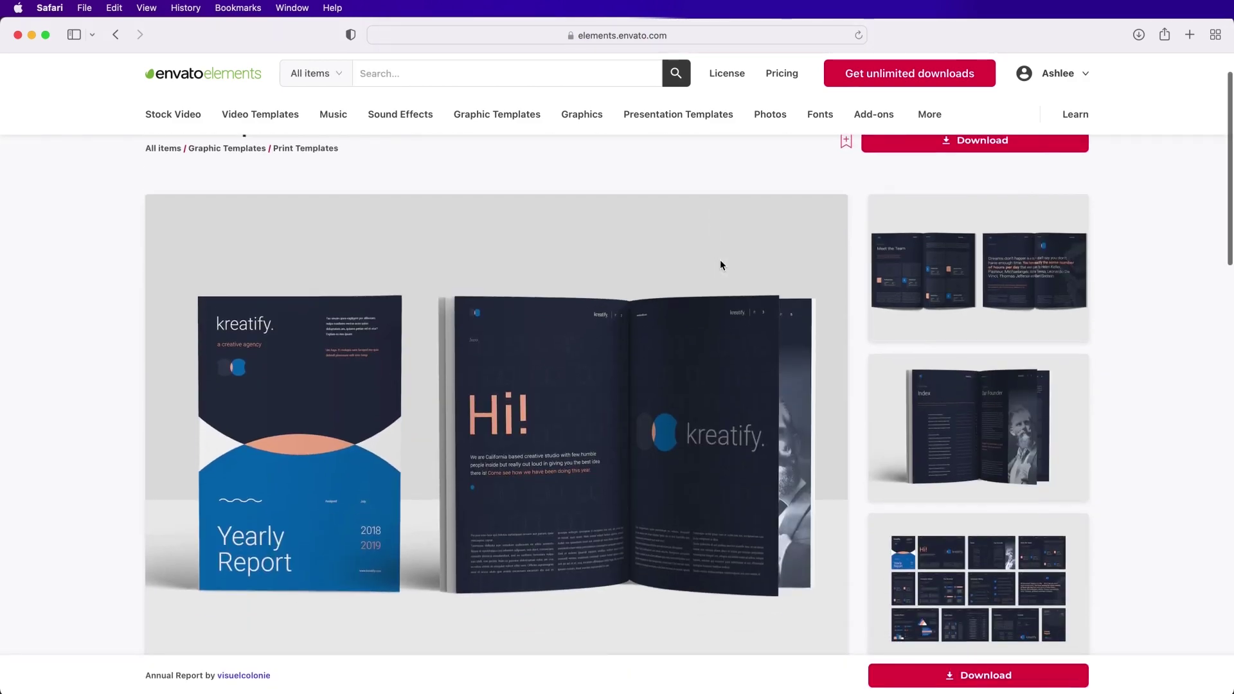
click(911, 283)
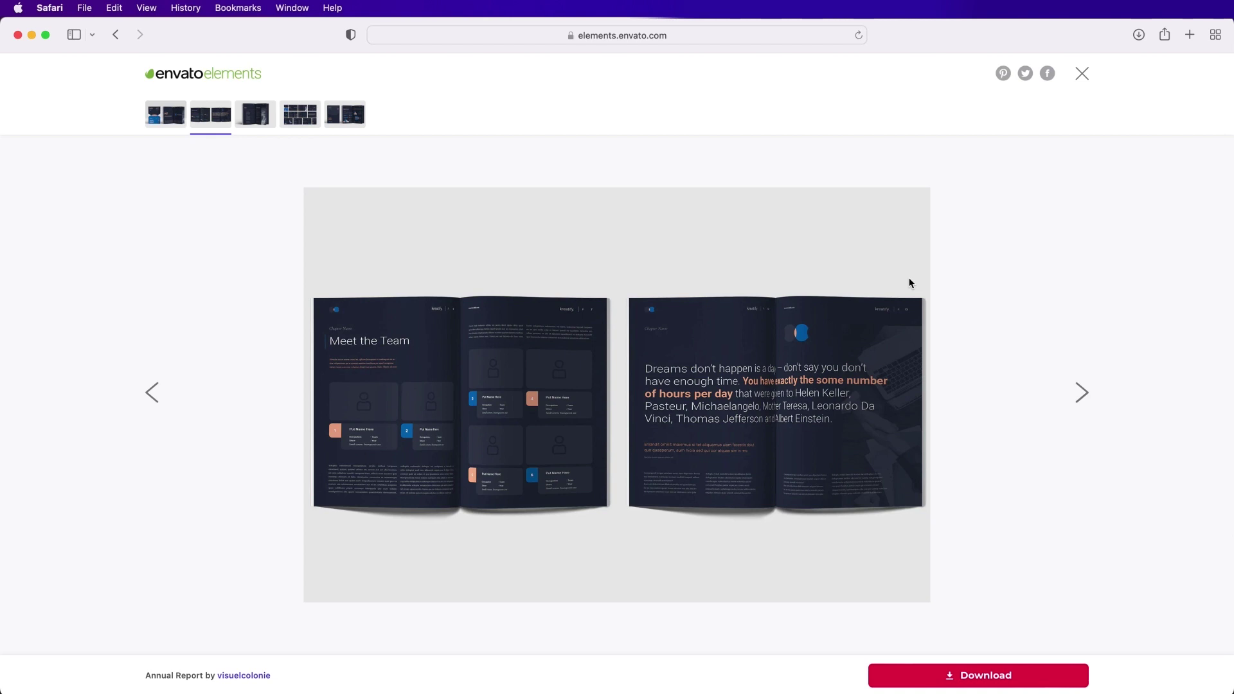
click(1082, 392)
click(1082, 392)
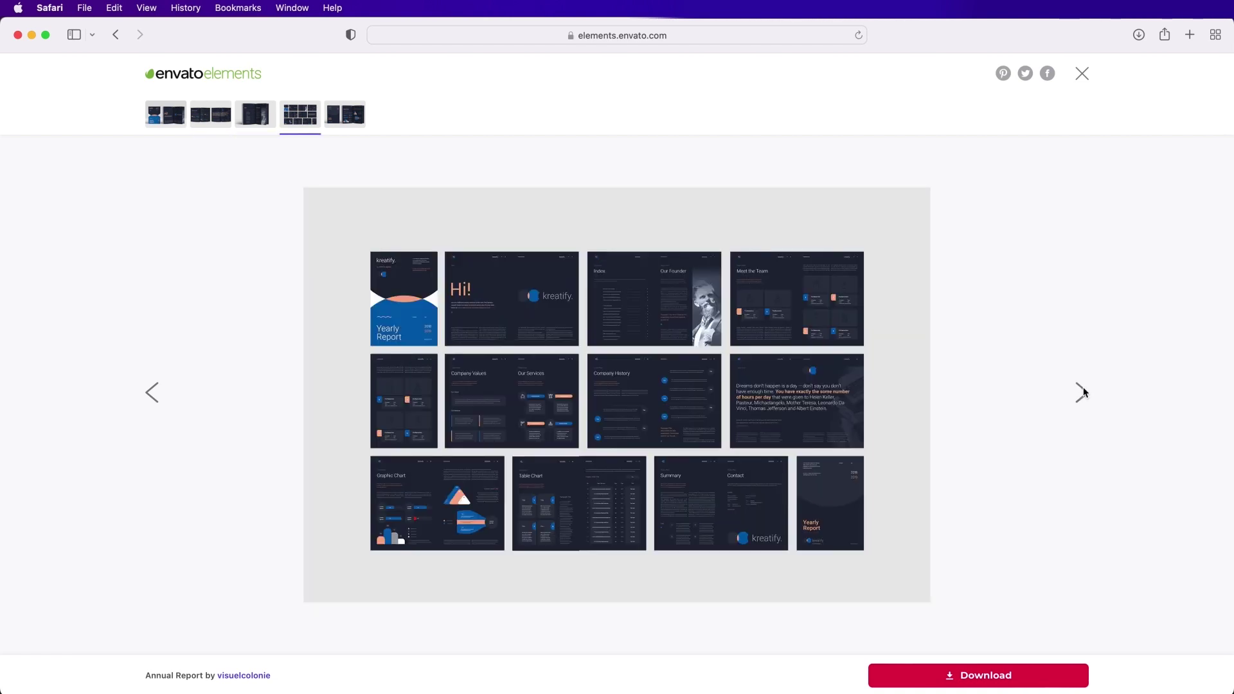
click(1082, 392)
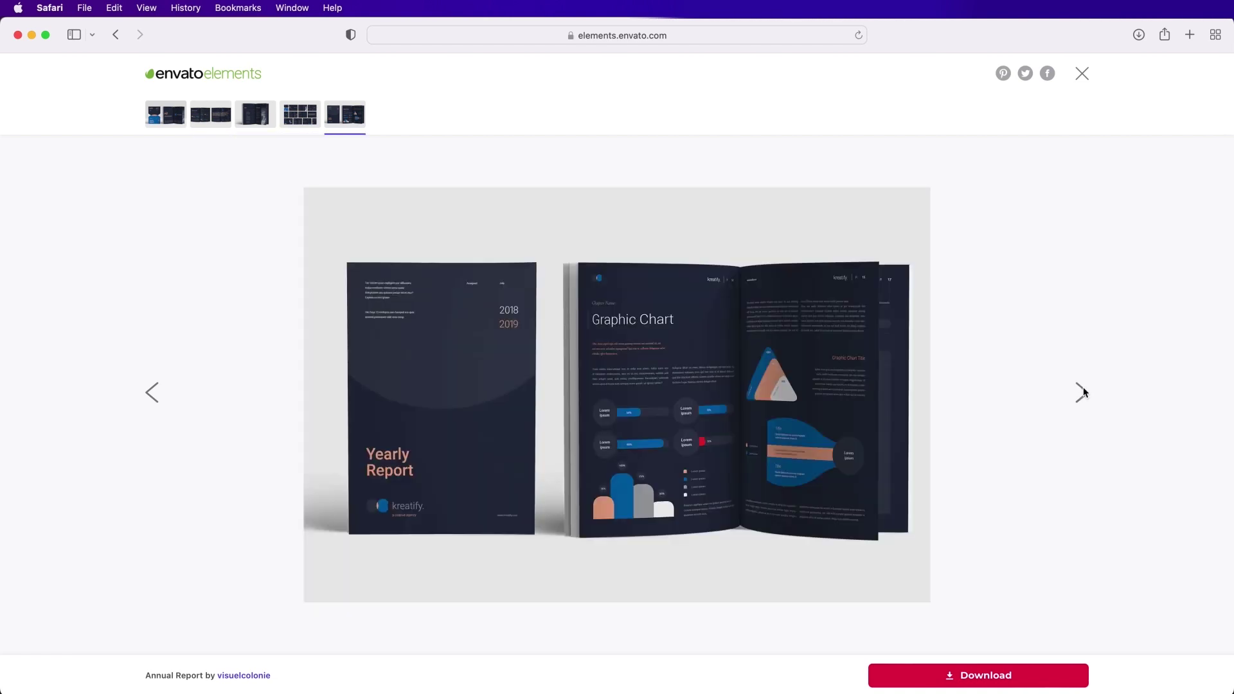
click(1082, 392)
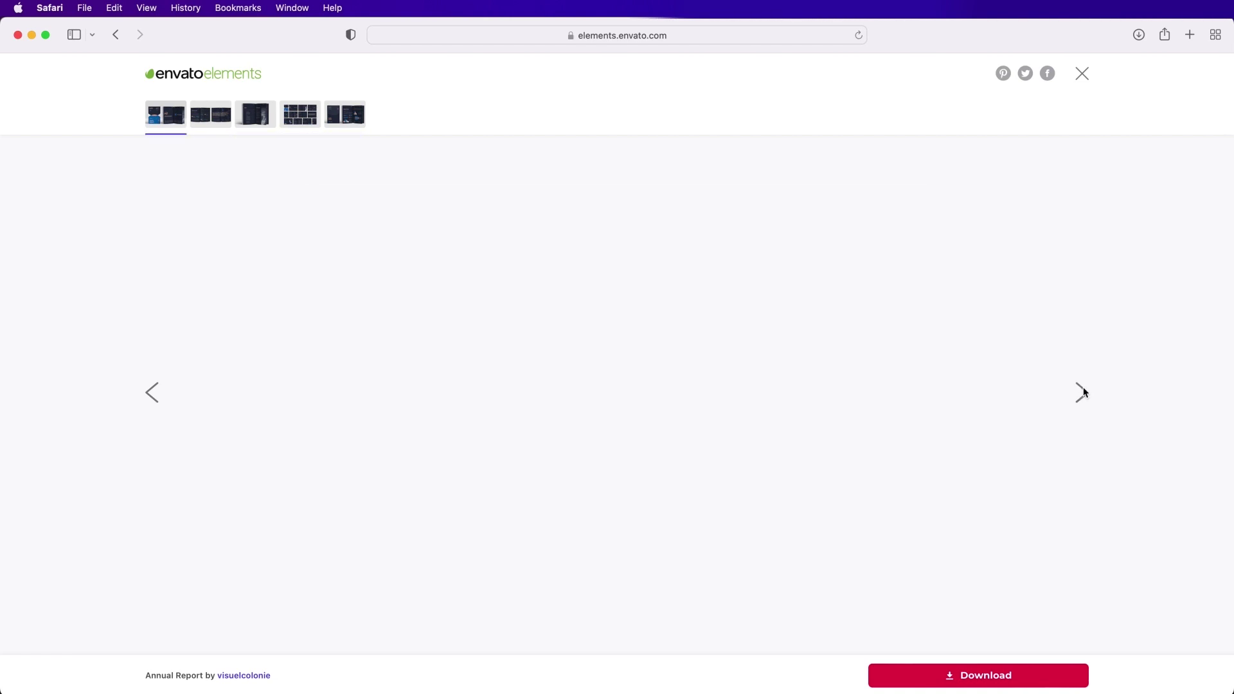
click(1082, 392)
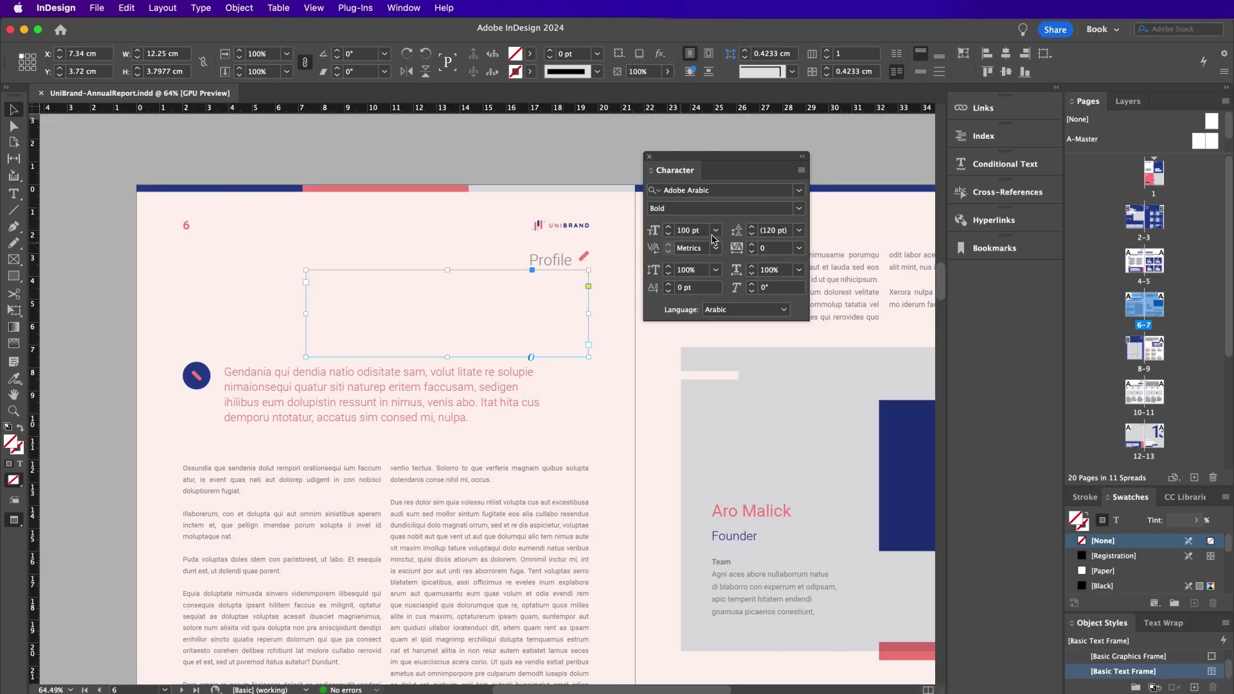
- Confirm the Character panel uses Adobe Arabic font with Arabic as the language
click(683, 190)
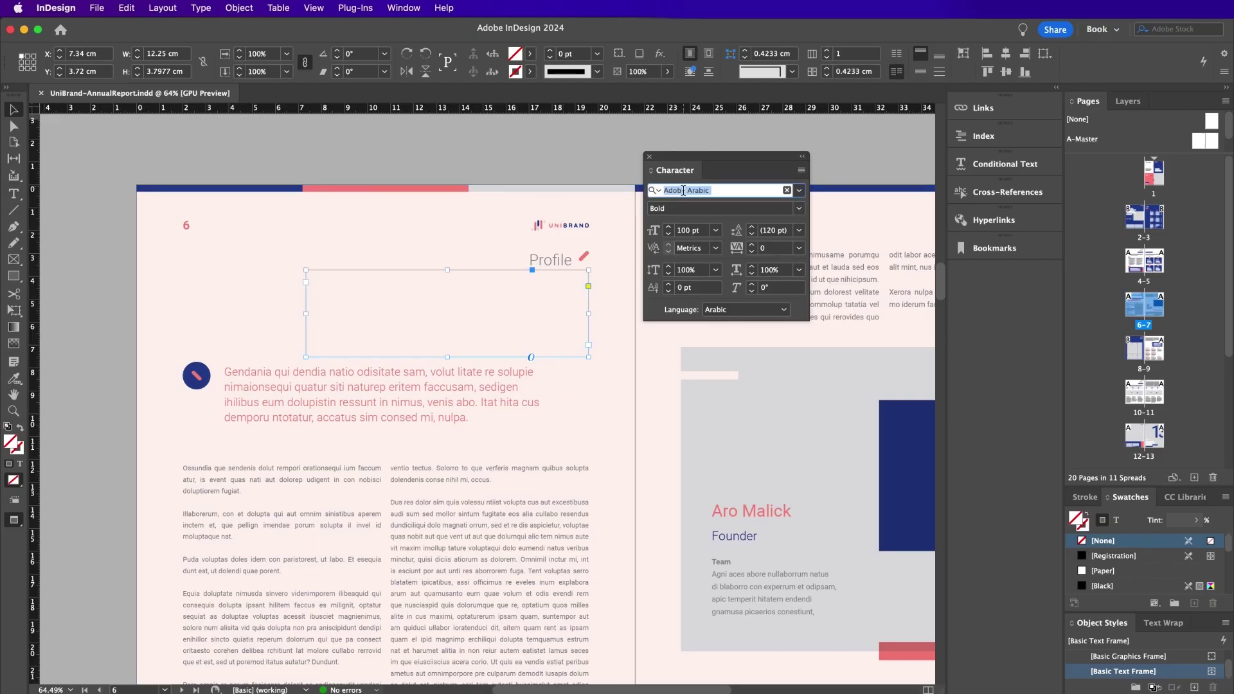
click(756, 309)
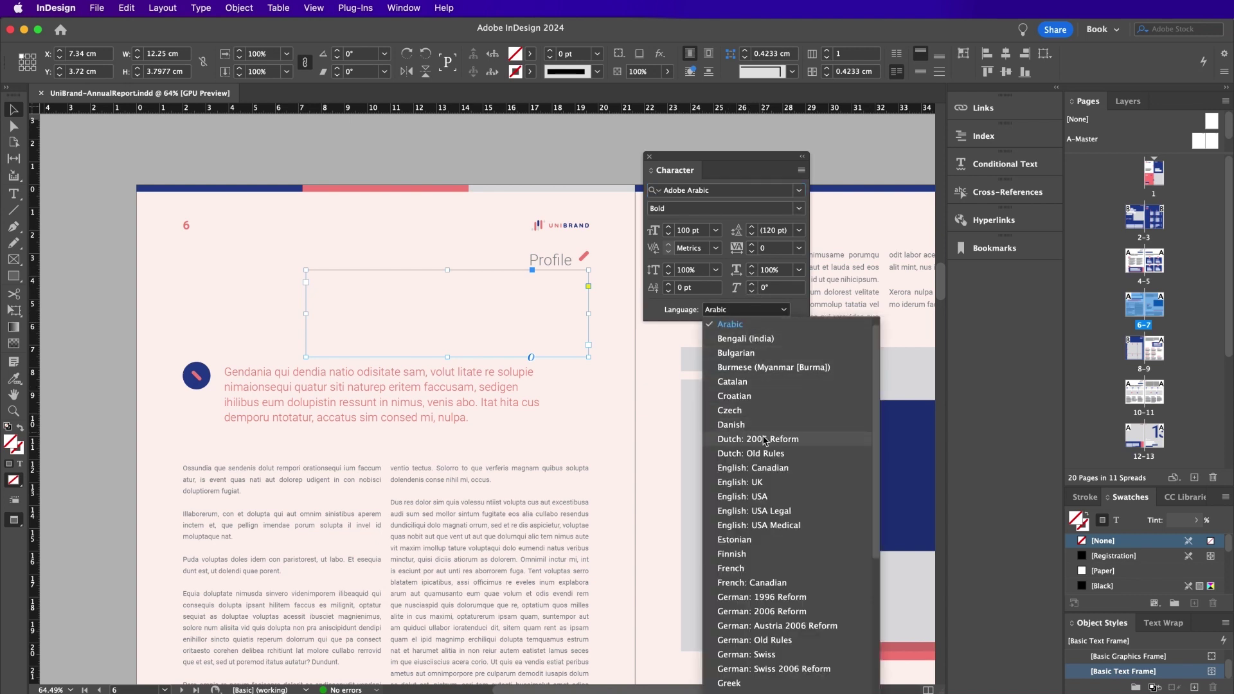
scroll(765, 445, down, 10)
scroll(765, 445, down, 1)
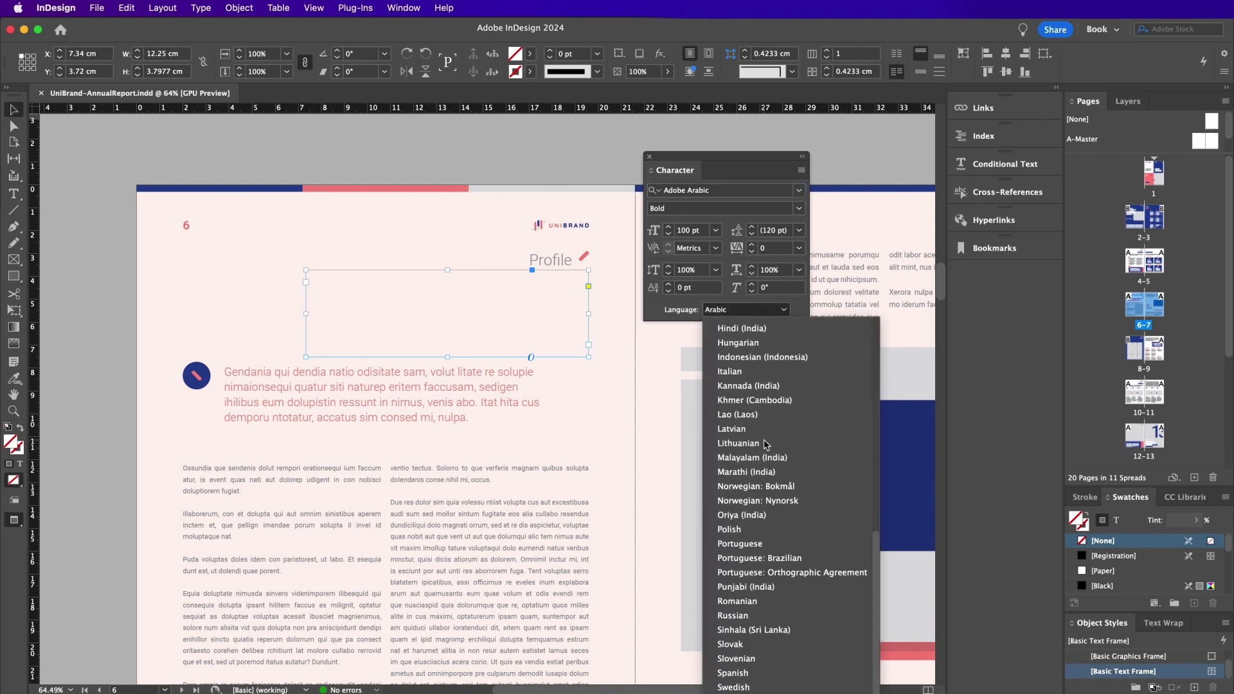
scroll(759, 411, up, 9)
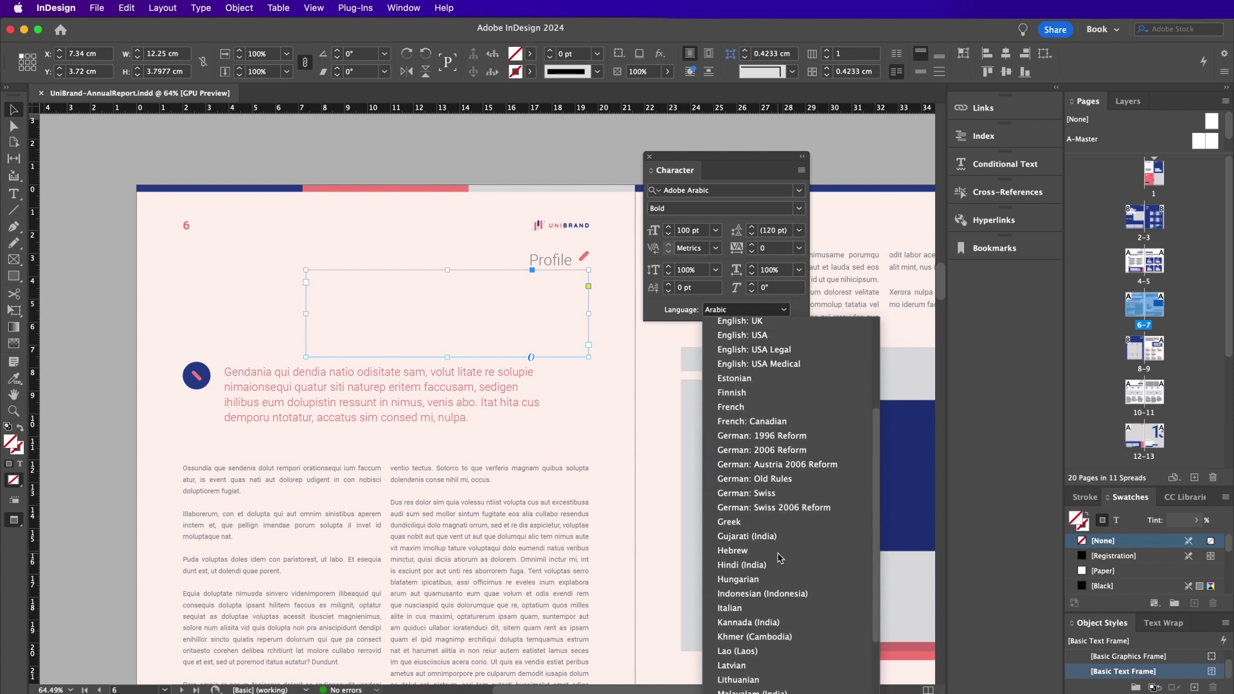
scroll(746, 335, up, 2)
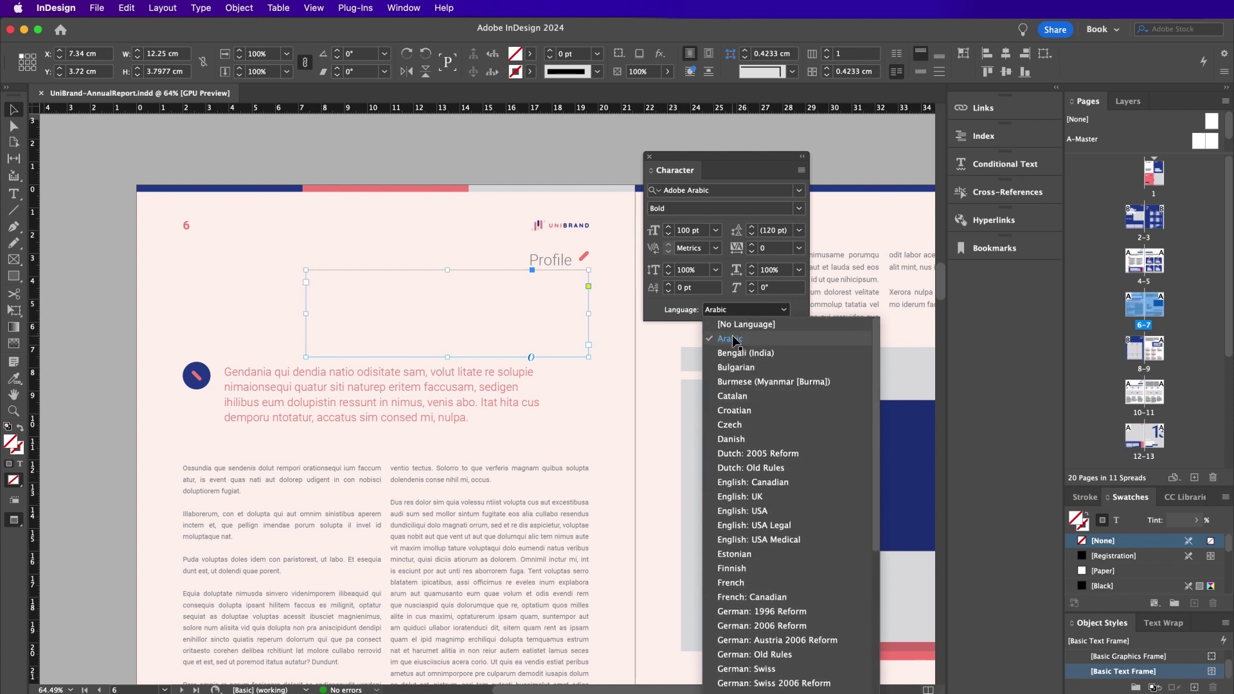
click(733, 339)
- Paste the Arabic word مرحبًا into the empty frame below Profile
double_click(540, 312)
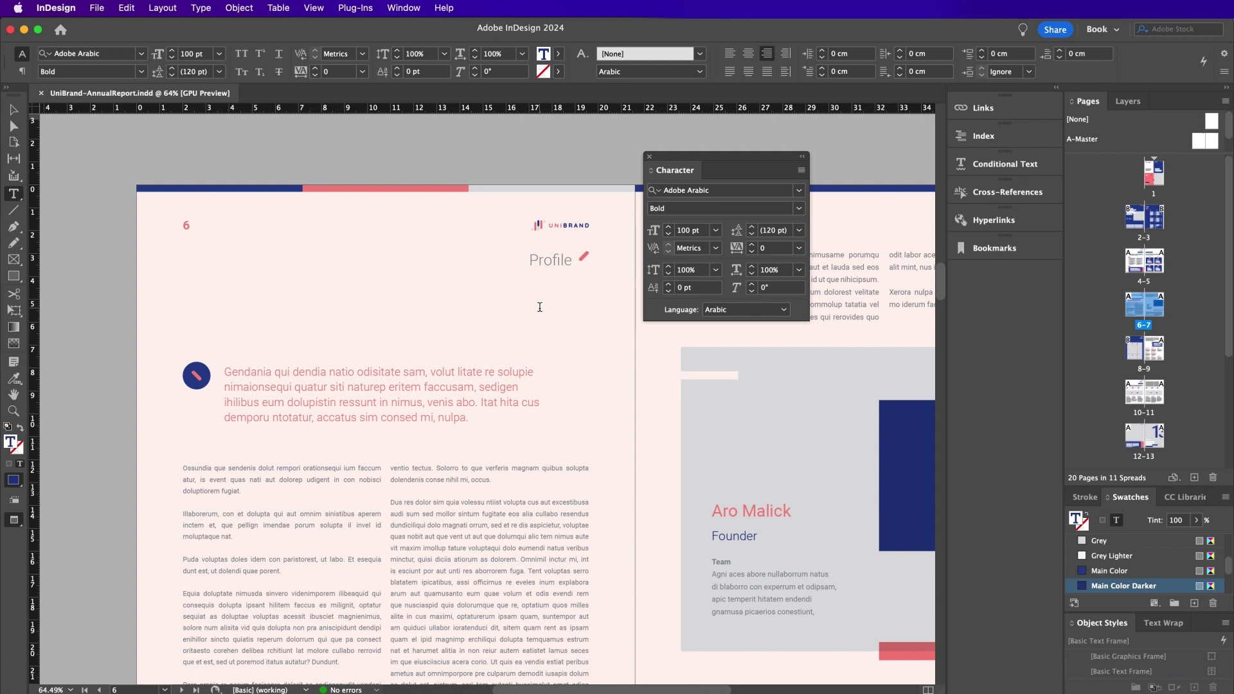
text(مرحبًا)
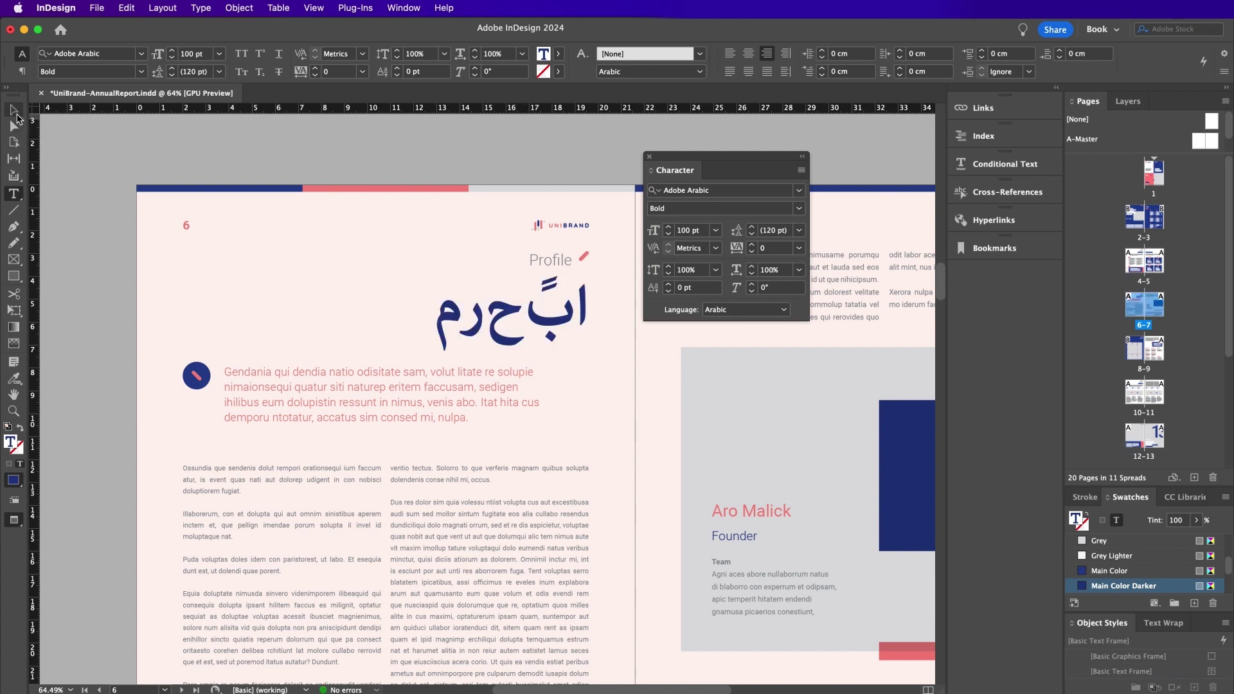
click(17, 118)
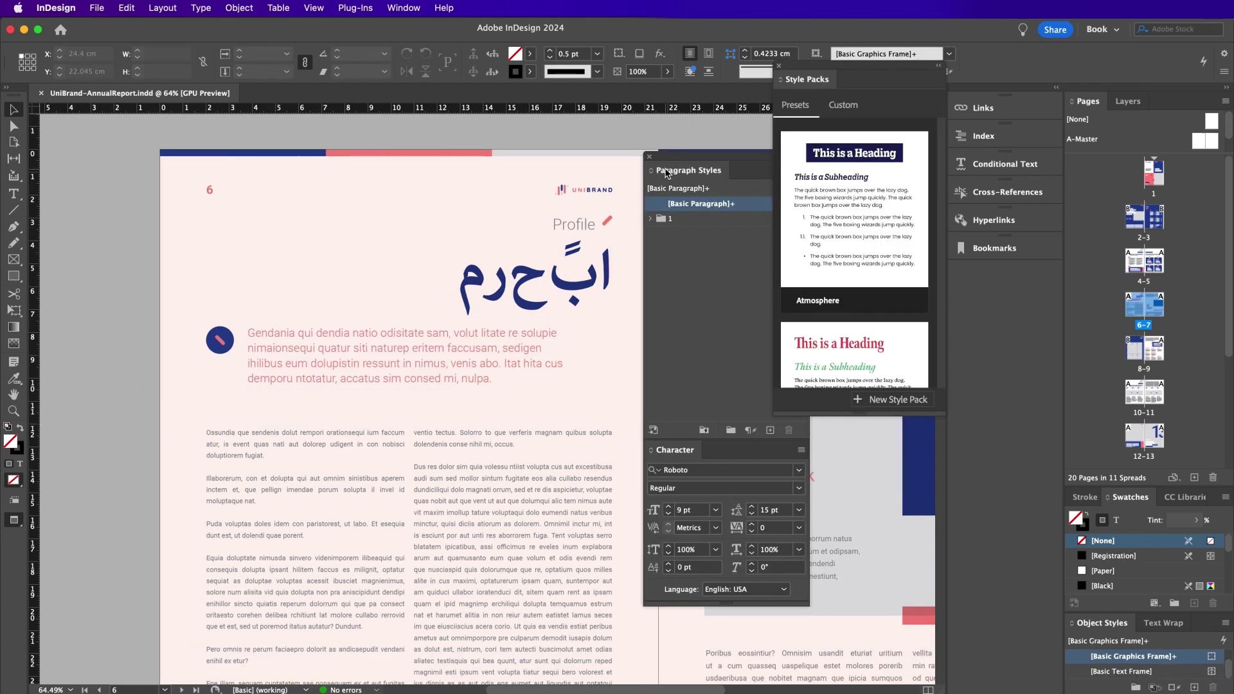
- Float the Paragraph Styles panel and set [Basic Paragraph]'s Composer to Adobe World-Ready Paragraph Composer
drag(680, 172, 686, 358)
click(799, 341)
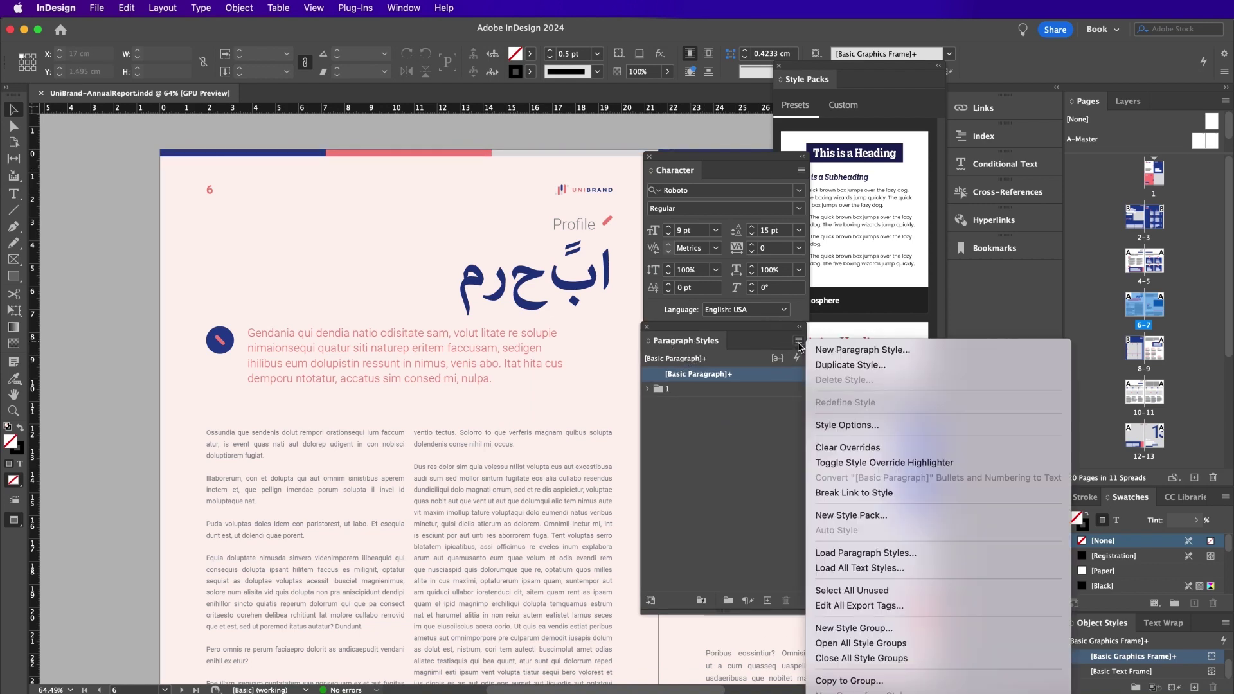
click(832, 419)
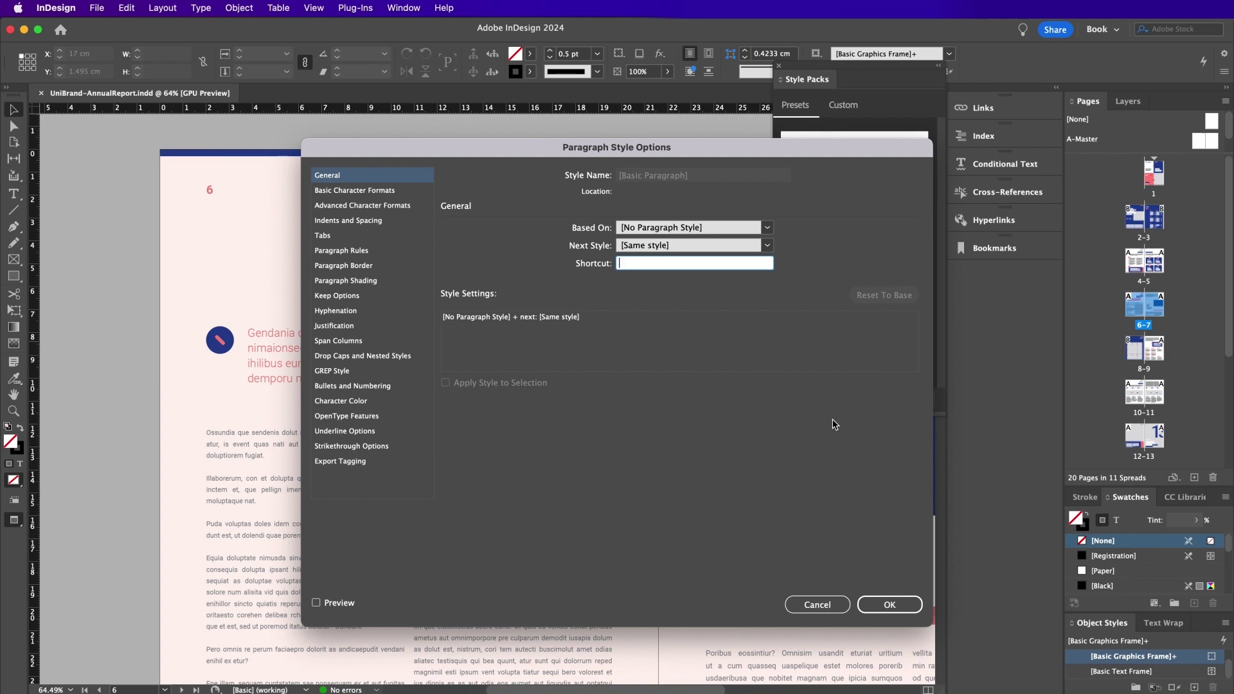
click(400, 326)
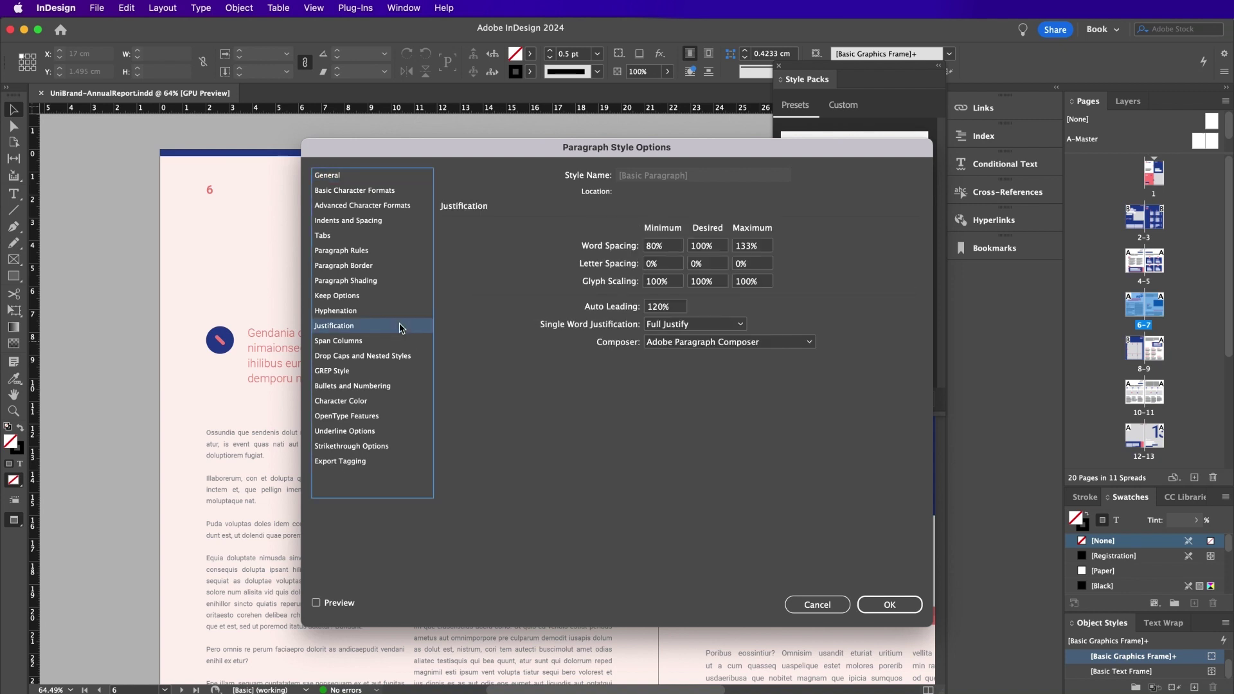
click(687, 348)
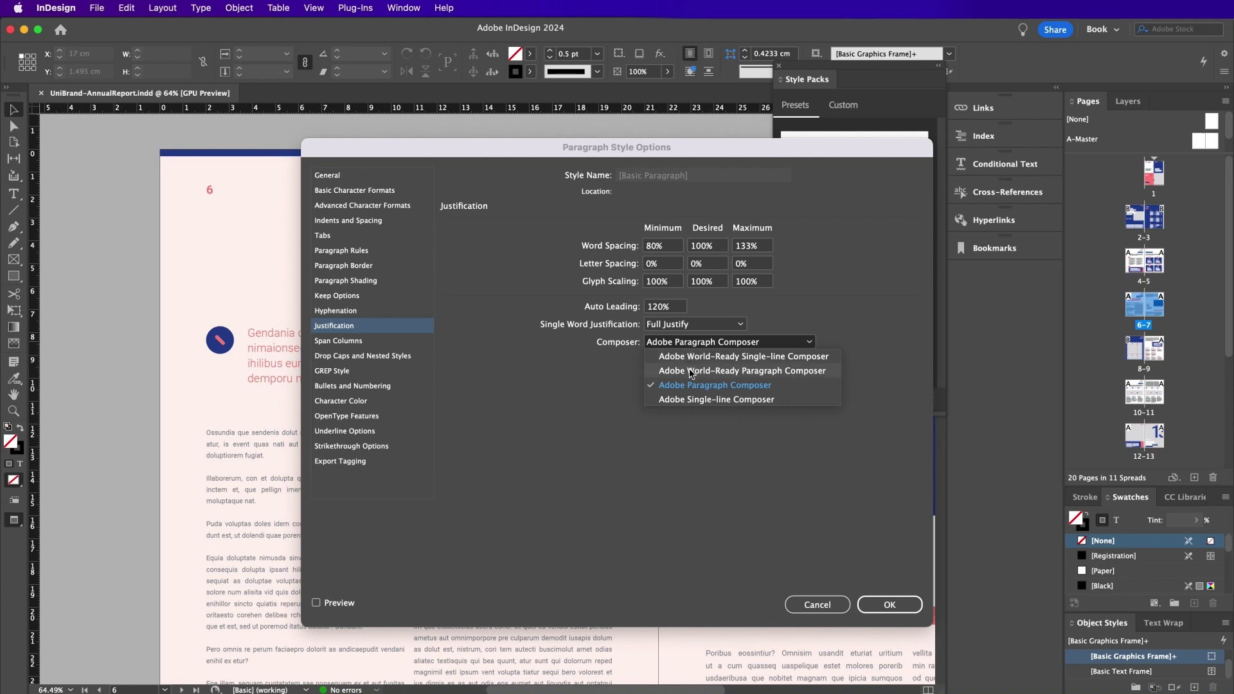
click(691, 372)
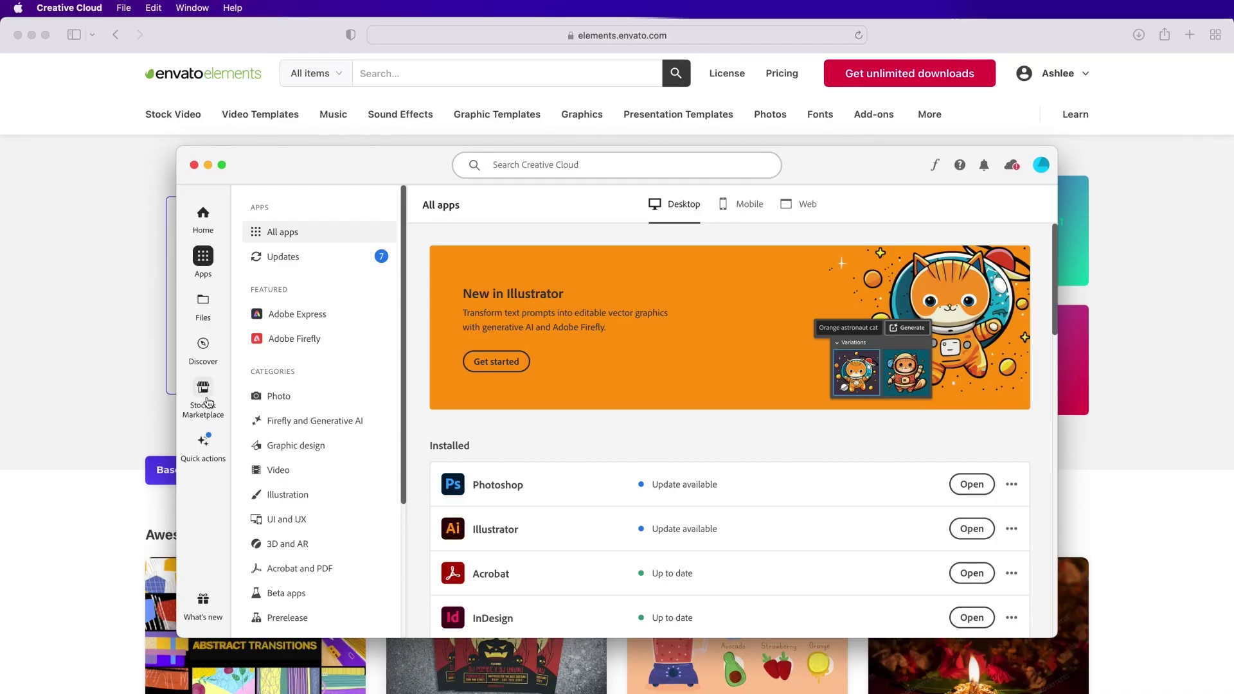
- Browse Creative Cloud's Stock & Marketplace plugins filtered by 'indesign', like Business Cards and Brochures templates
click(203, 391)
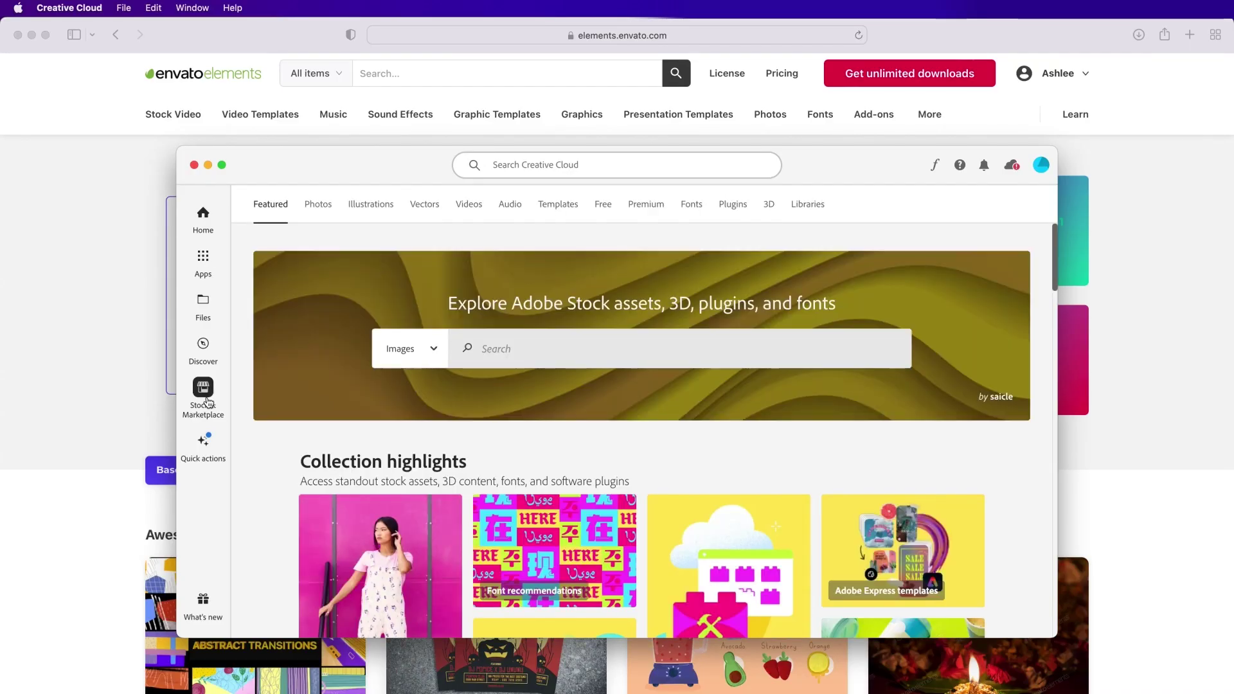
click(731, 204)
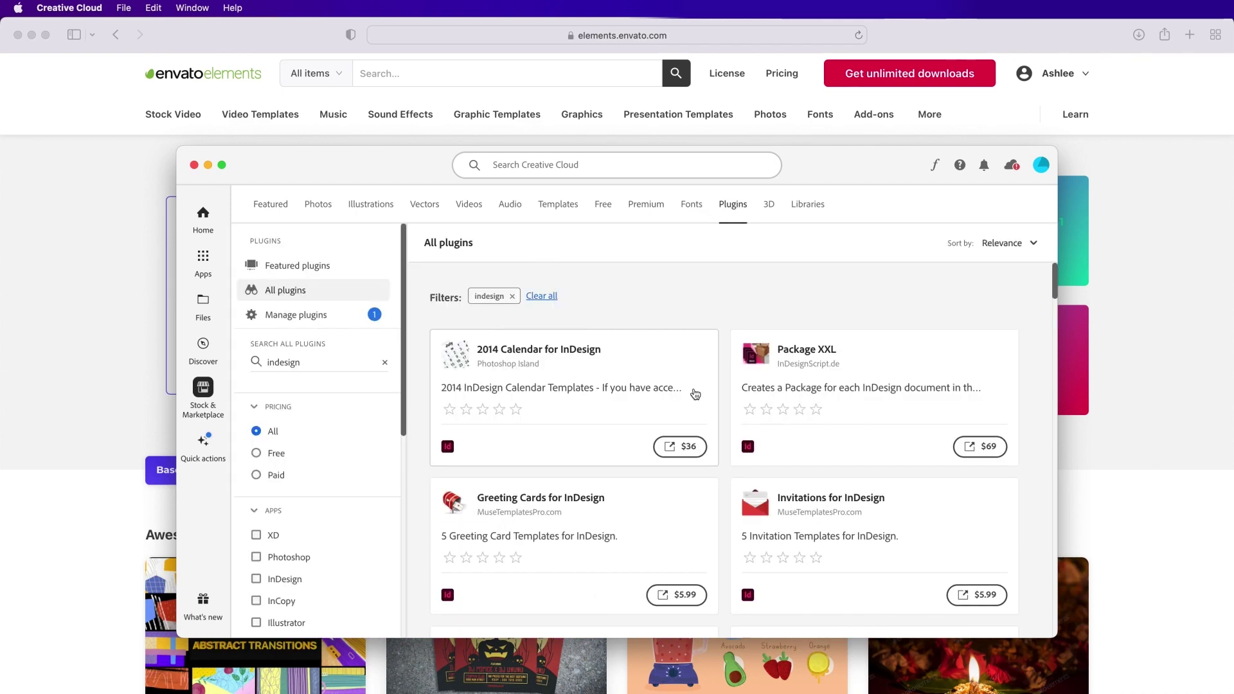
scroll(747, 412, down, 3)
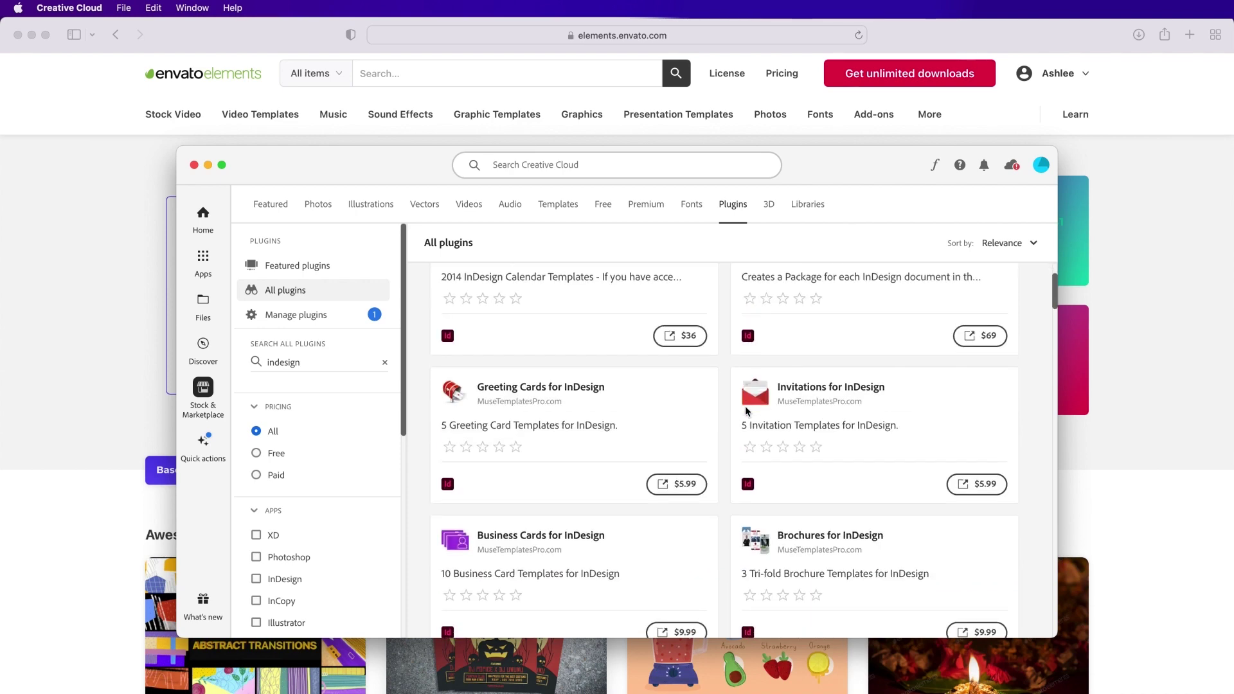
scroll(748, 413, down, 2)
scroll(709, 477, down, 5)
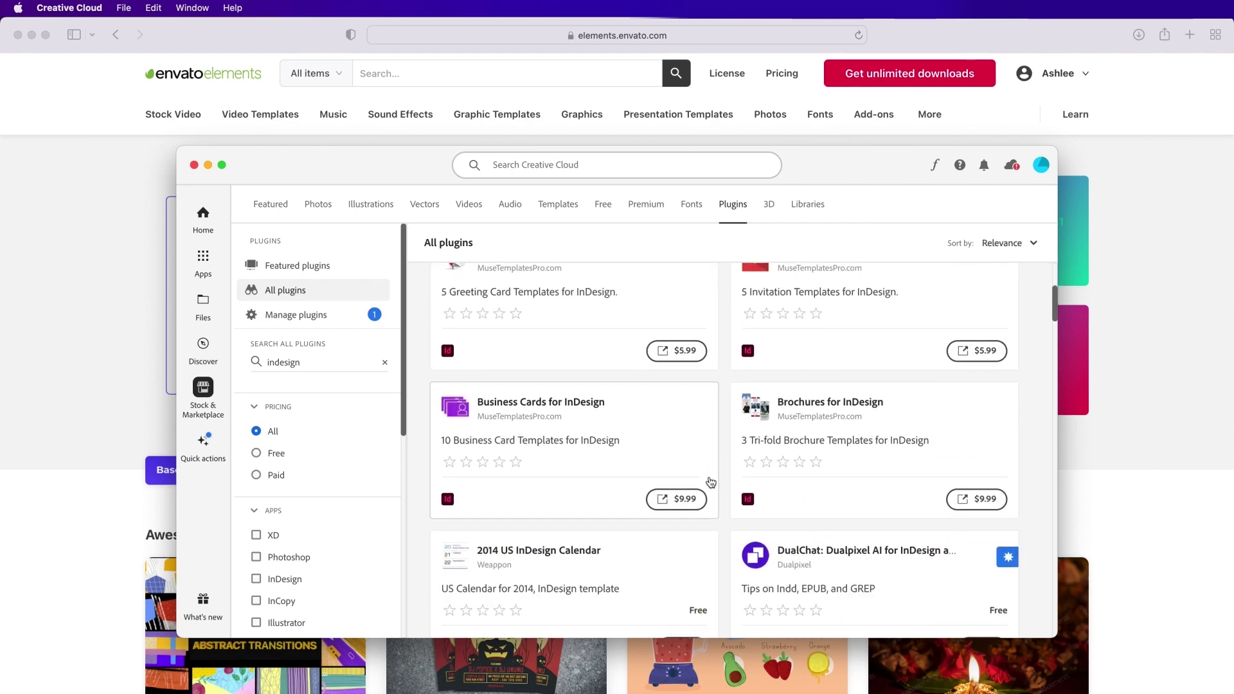